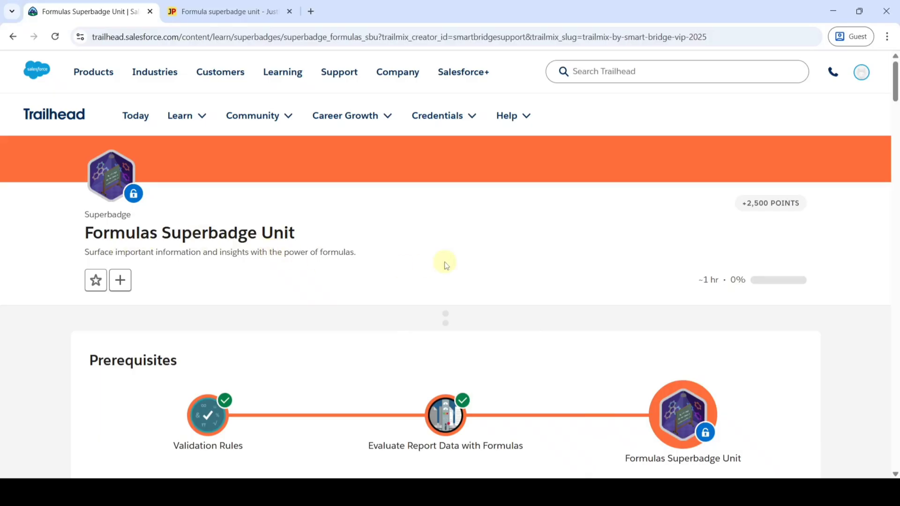
# Step: Open the special-configuration Developer Edition org signup form from the Prework and Notes section
pyautogui.scroll(-3, 445, 261)
pyautogui.scroll(-8, 443, 323)
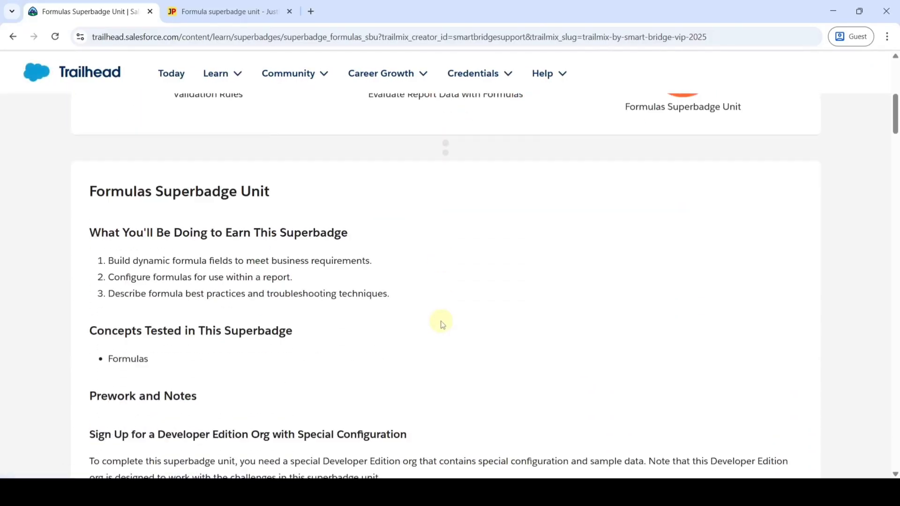
pyautogui.scroll(-2, 442, 323)
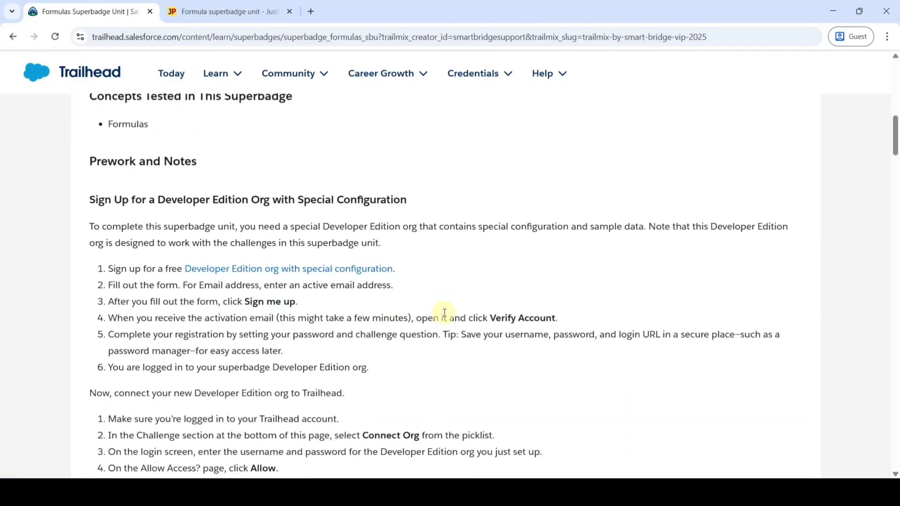
pyautogui.click(260, 269)
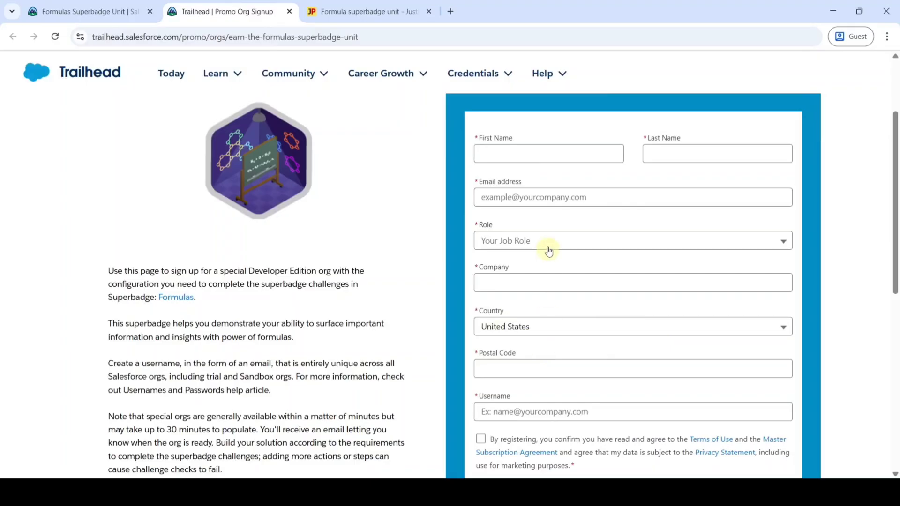
# Step: Enter the user's first name, last name and e-mail address on the signup form
pyautogui.click(496, 154)
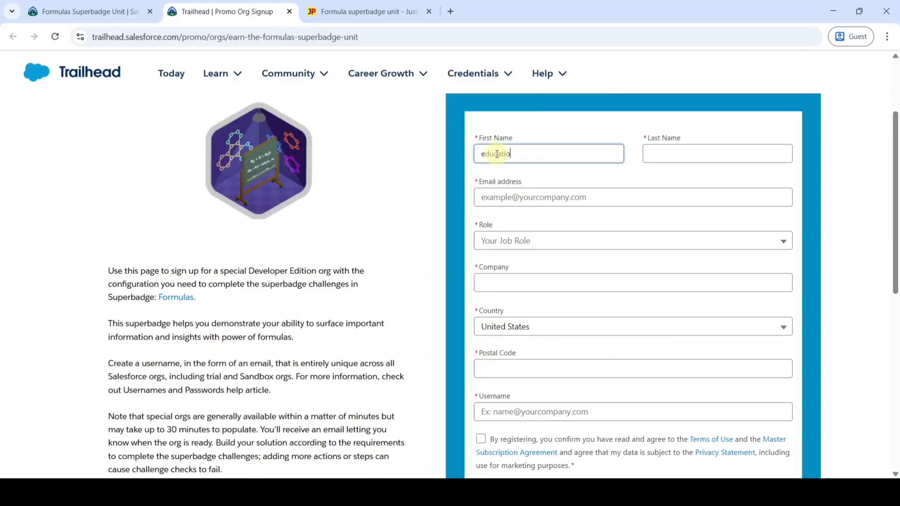
pyautogui.click(697, 154)
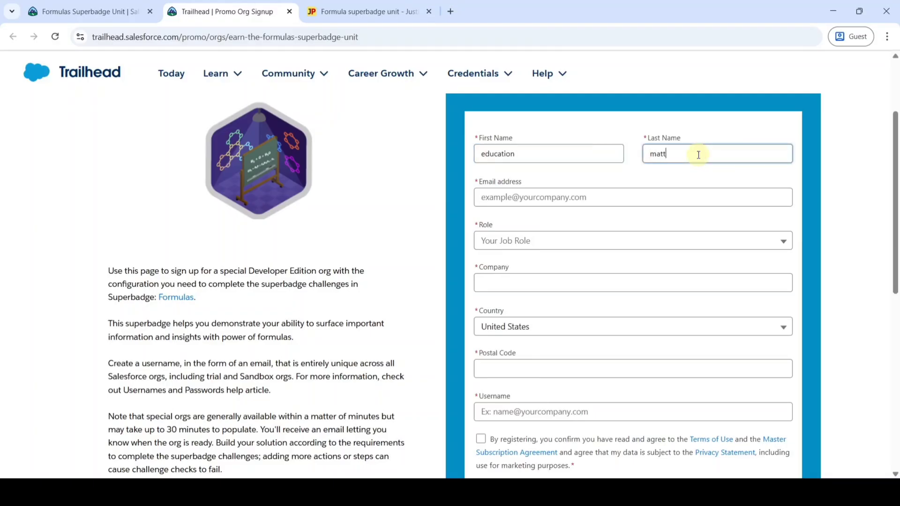
pyautogui.click(499, 197)
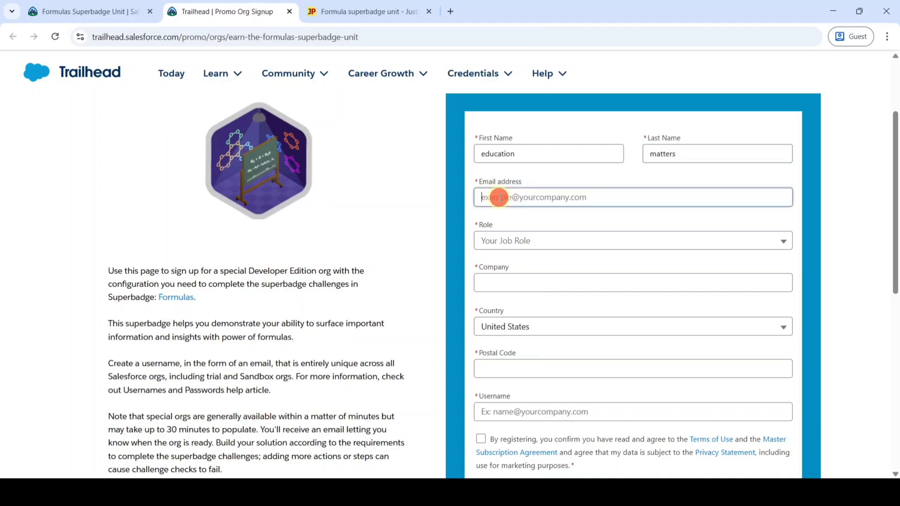
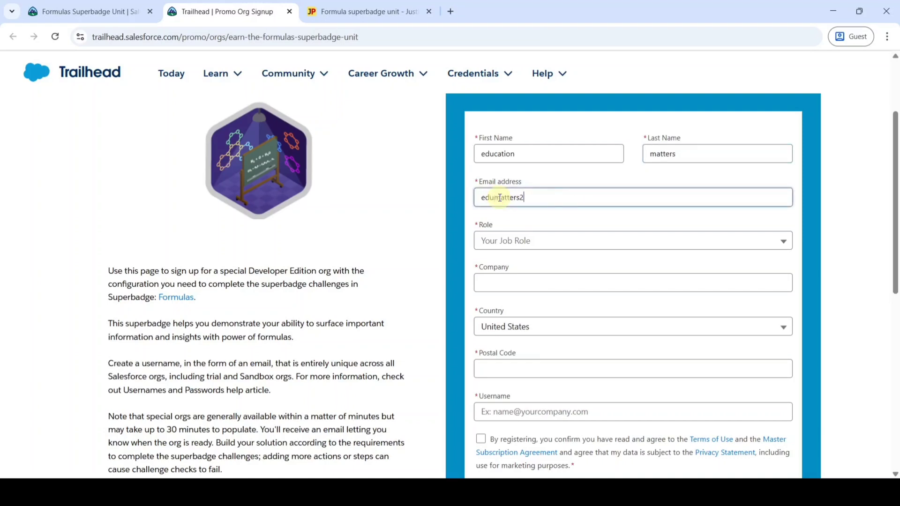
# Step: Set Role to Developer and Company to Salesforce
pyautogui.scroll(-1, 503, 205)
pyautogui.click(512, 180)
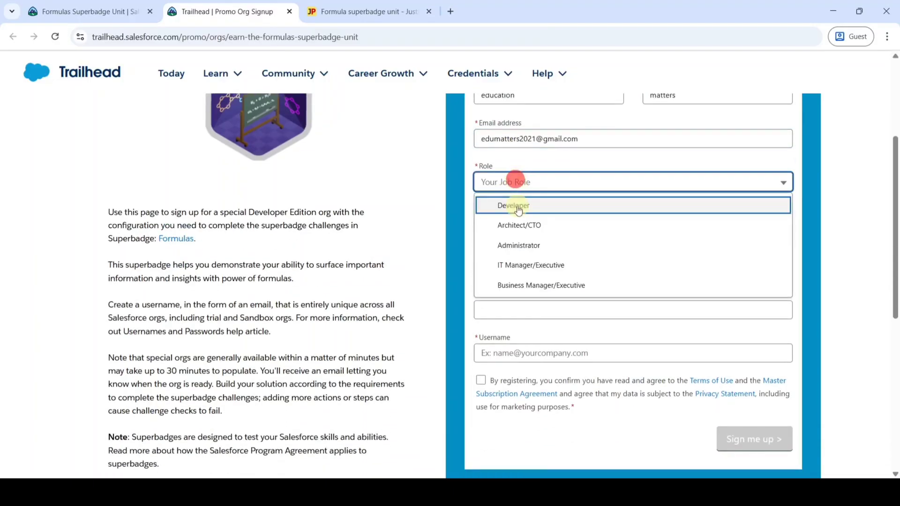
pyautogui.click(514, 204)
pyautogui.click(505, 214)
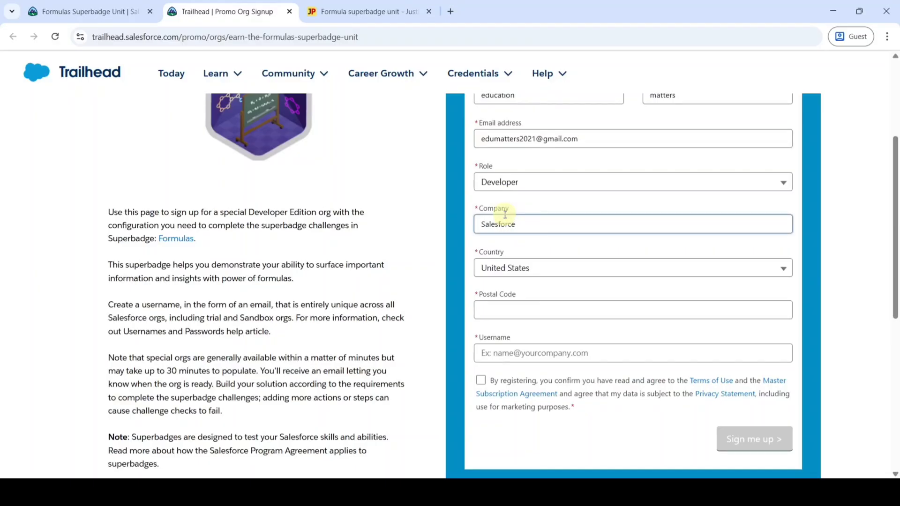
pyautogui.scroll(-2, 504, 214)
# Step: Choose India as the country and fill in the postal code
pyautogui.click(508, 150)
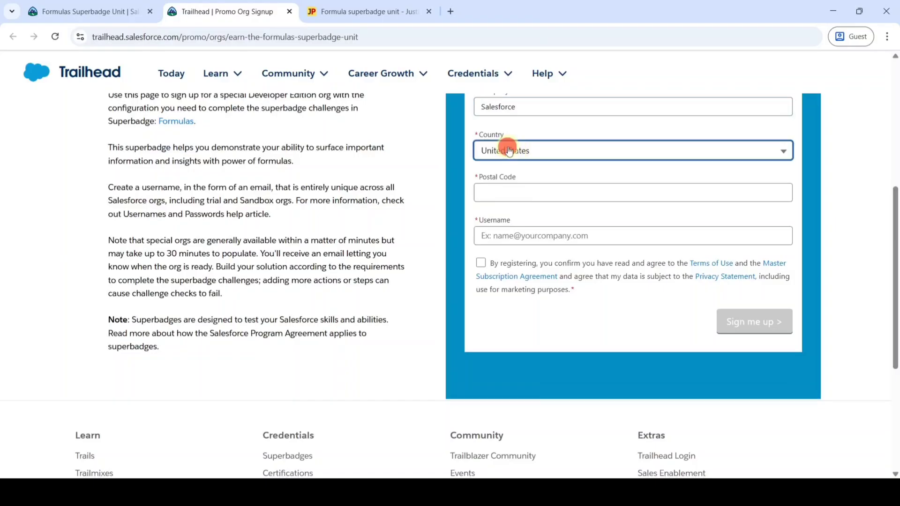
pyautogui.scroll(20, 560, 284)
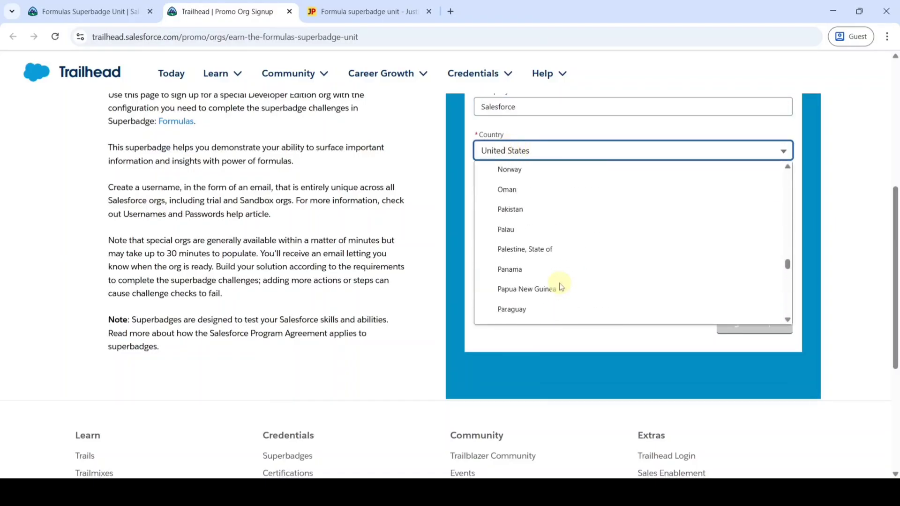
pyautogui.scroll(20, 561, 287)
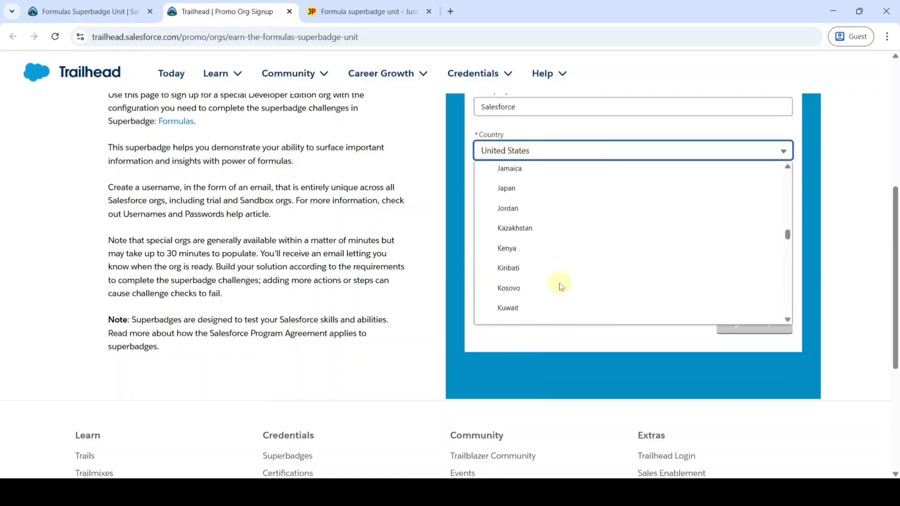
pyautogui.scroll(3, 561, 286)
pyautogui.click(502, 182)
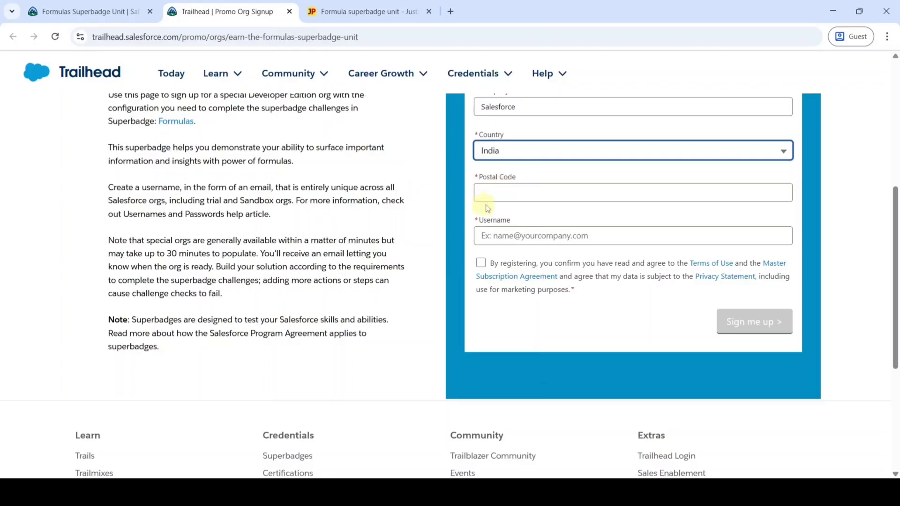
pyautogui.click(493, 191)
pyautogui.write('0')
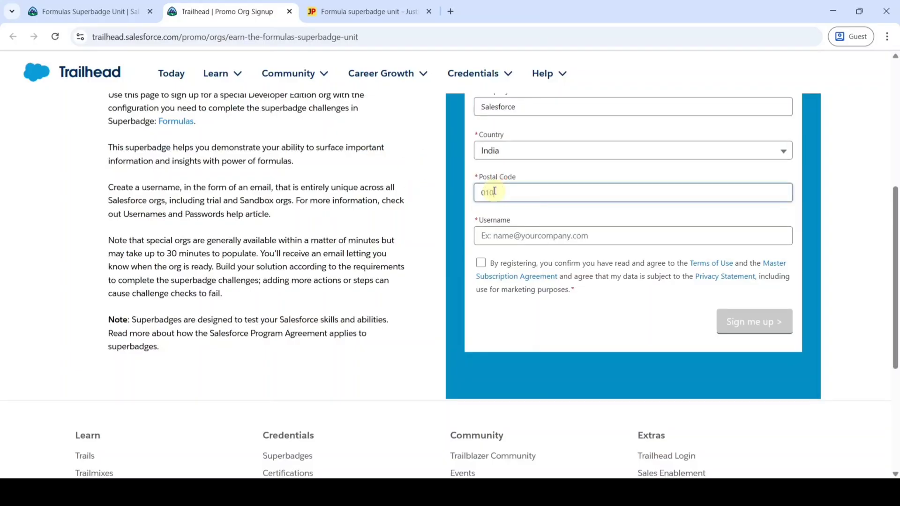
pyautogui.write('1098')
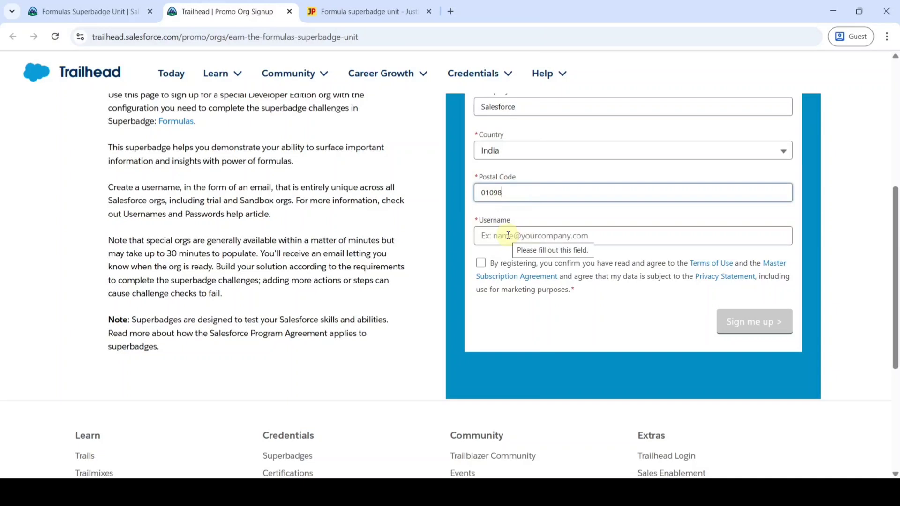
# Step: Enter the org username, accept the terms, and submit the signup form
pyautogui.click(508, 235)
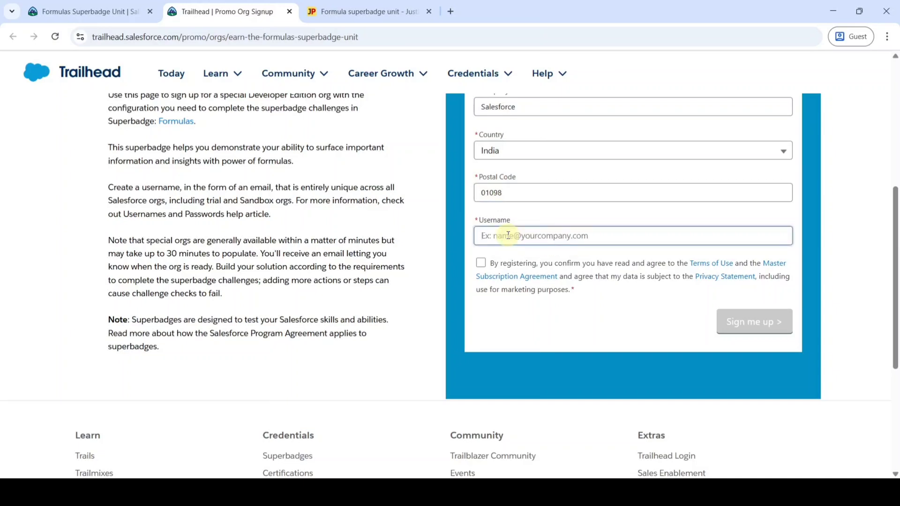
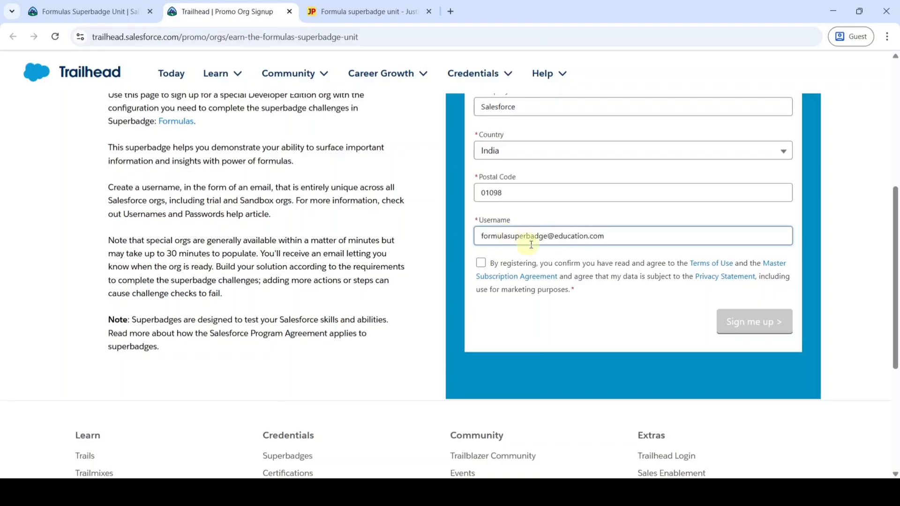
pyautogui.click(531, 315)
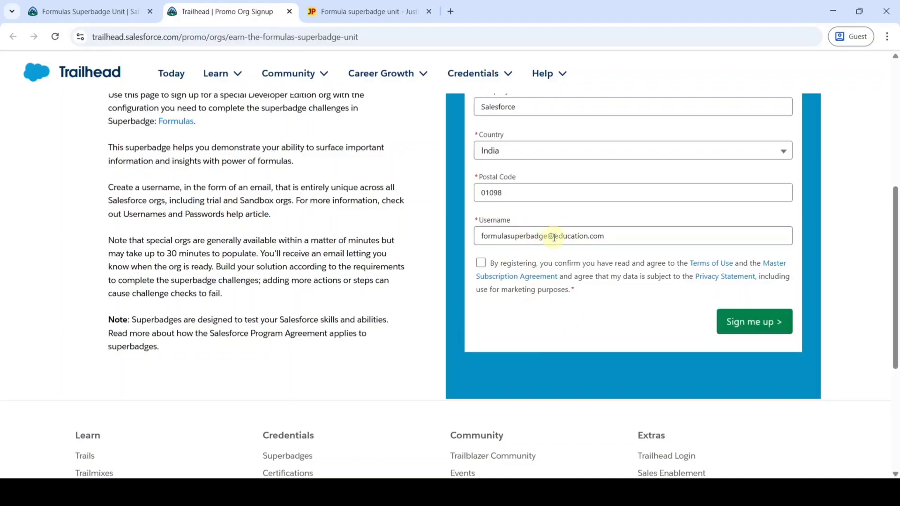
pyautogui.click(481, 263)
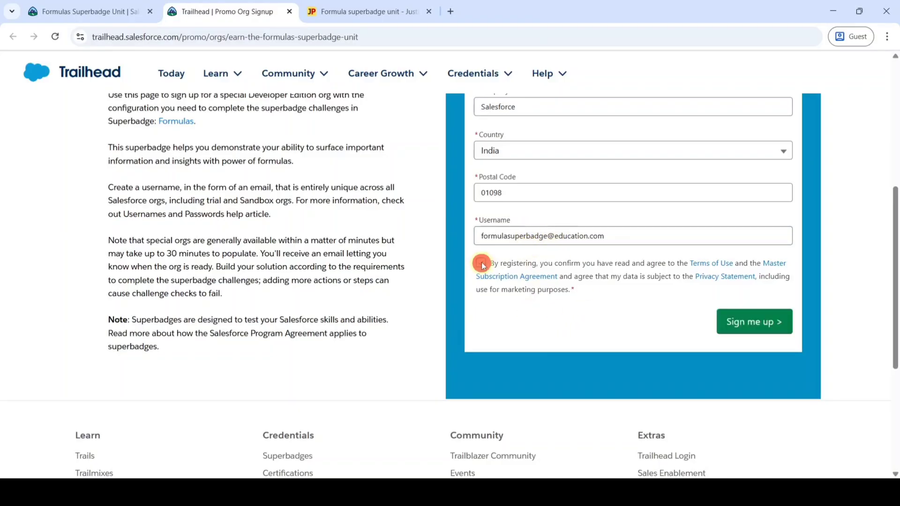
pyautogui.click(757, 322)
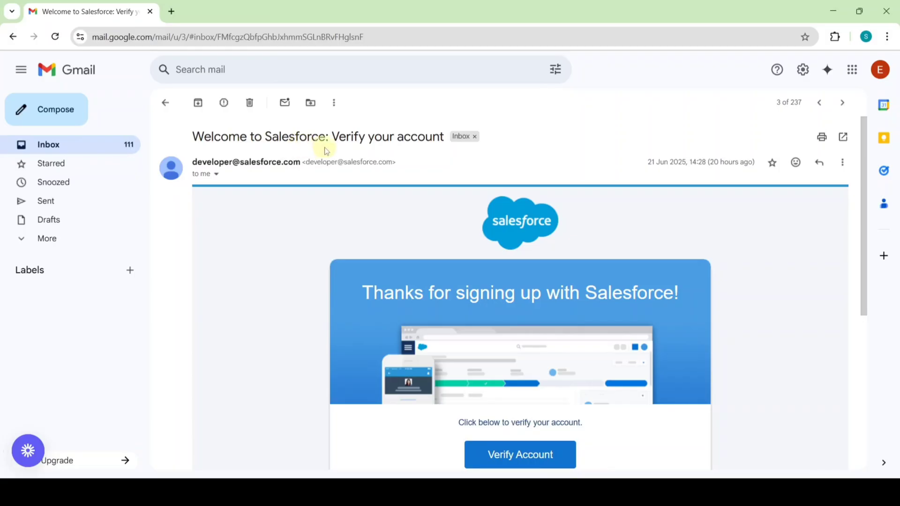
# Step: Follow the Verify Account link in the Salesforce welcome e-mail
pyautogui.scroll(-4, 519, 295)
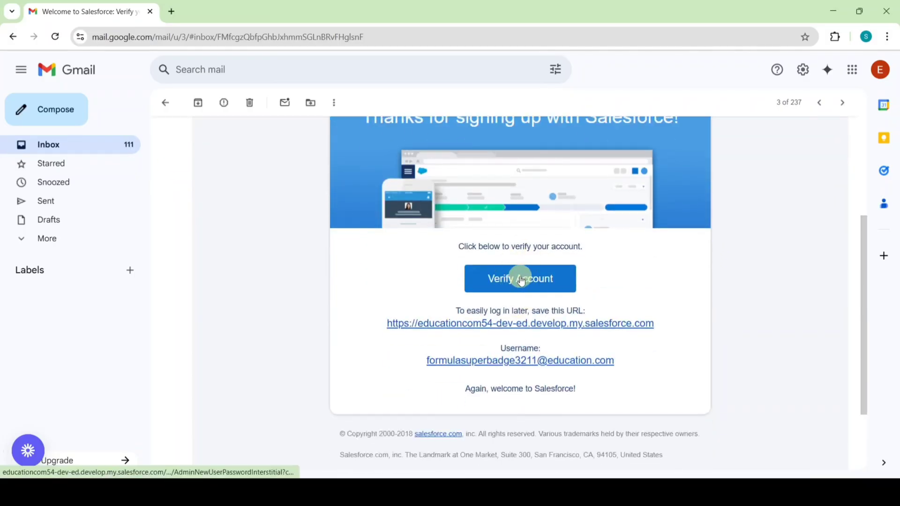
pyautogui.click(520, 280)
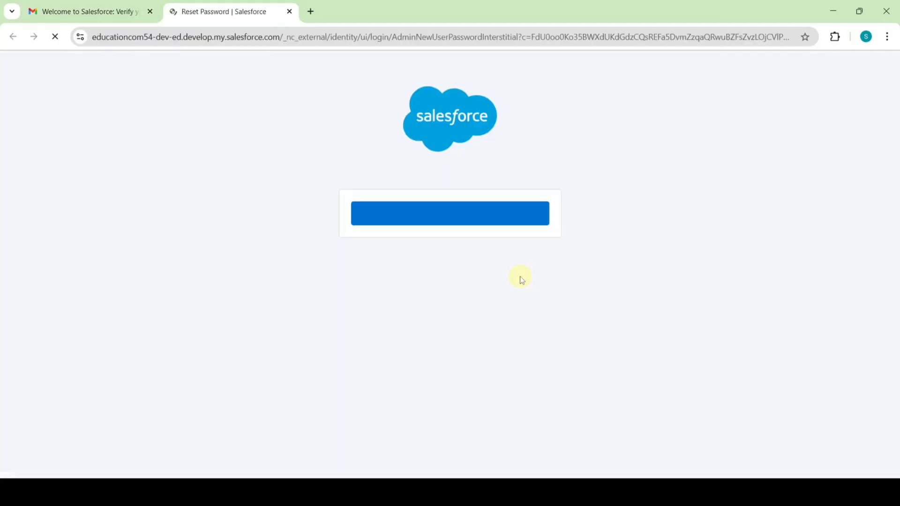
# Step: Continue to Reset Password and acknowledge the superbadge org reminder
pyautogui.click(447, 219)
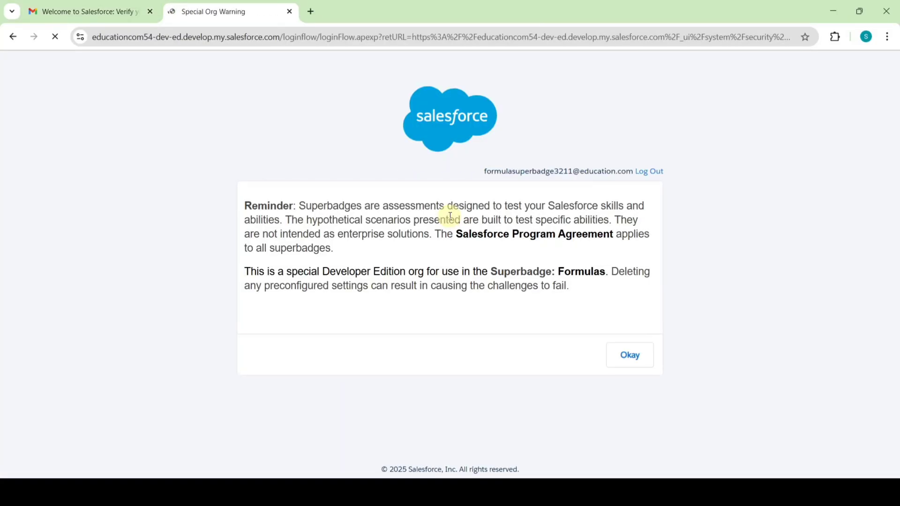
pyautogui.click(635, 357)
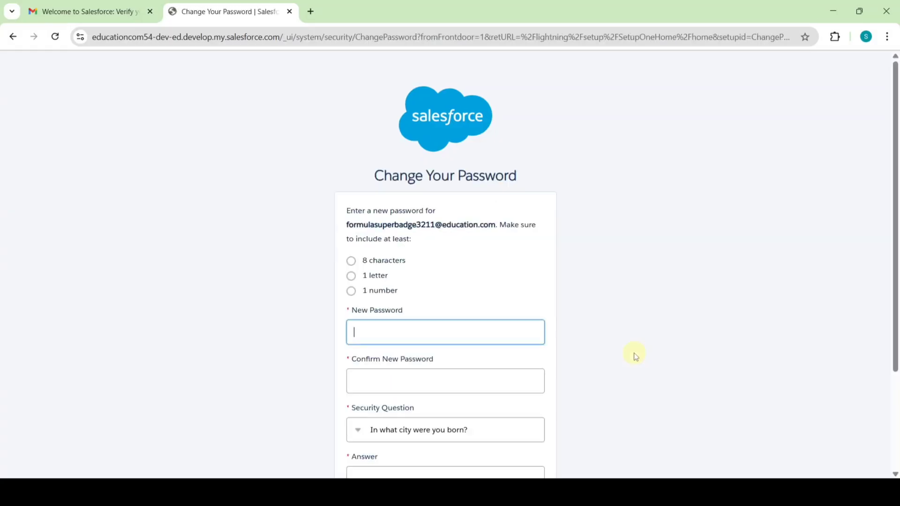
pyautogui.scroll(-3, 579, 259)
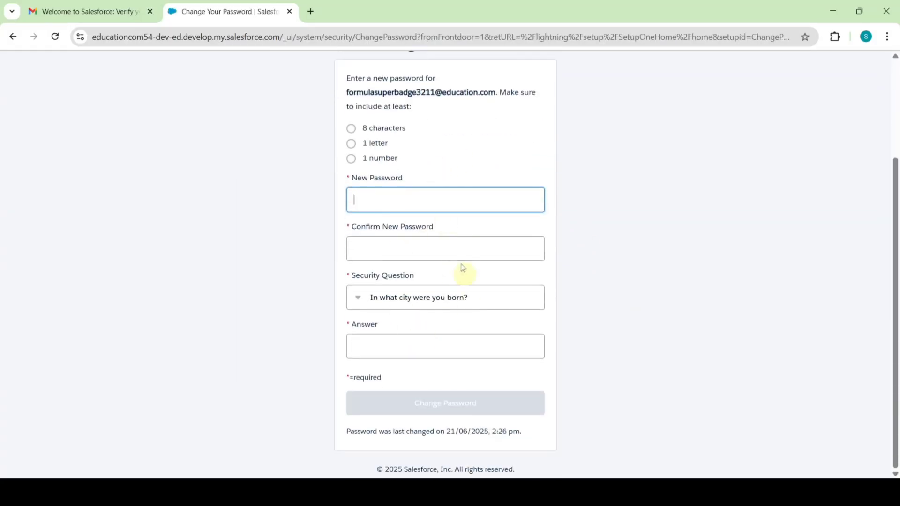
# Step: Enter and confirm a new password, answer the security question, and save
pyautogui.click(427, 202)
pyautogui.write('abcd')
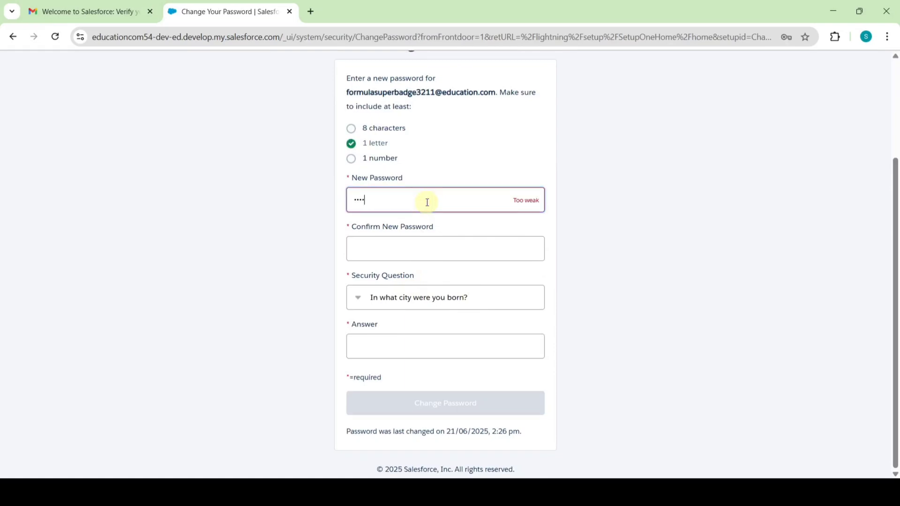
pyautogui.write('ef12')
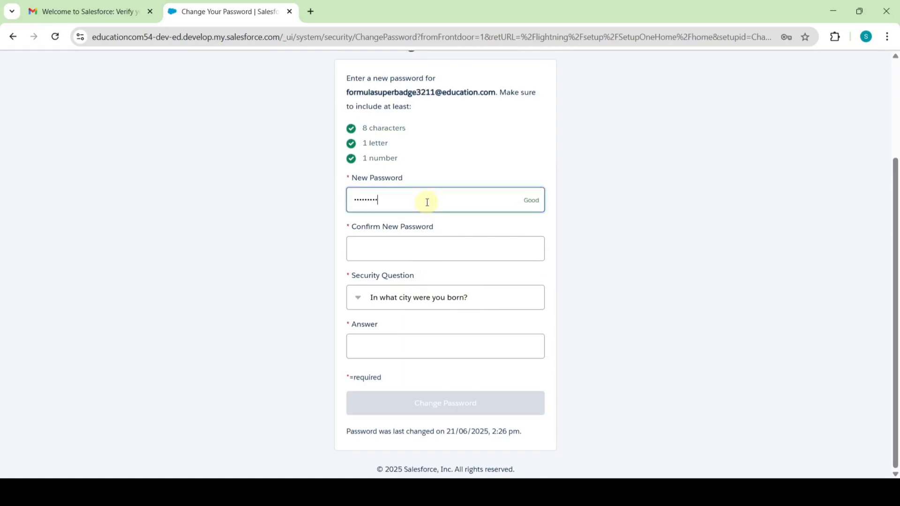
pyautogui.click(429, 242)
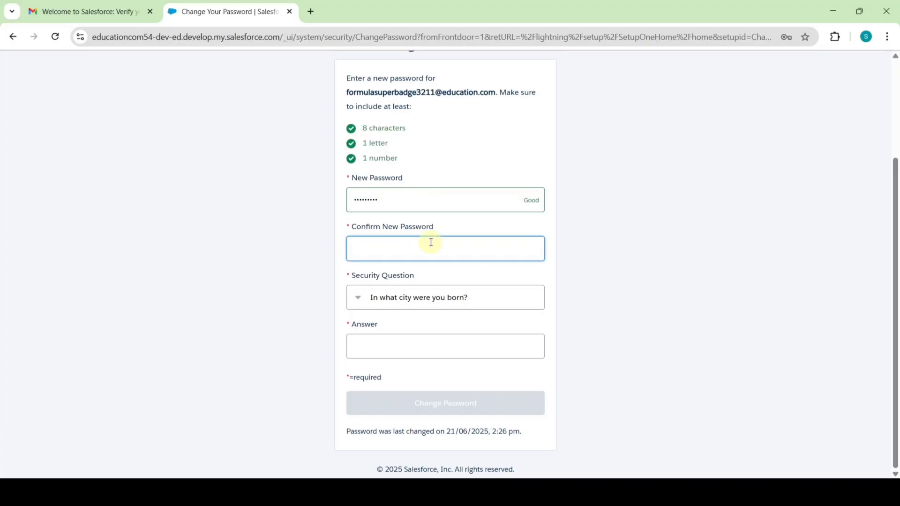
pyautogui.write('ab')
pyautogui.click(390, 349)
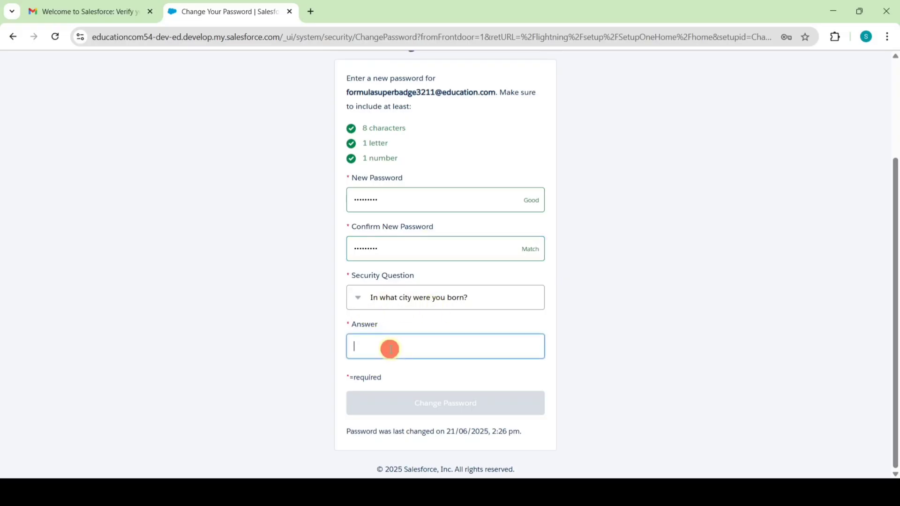
pyautogui.write('ap')
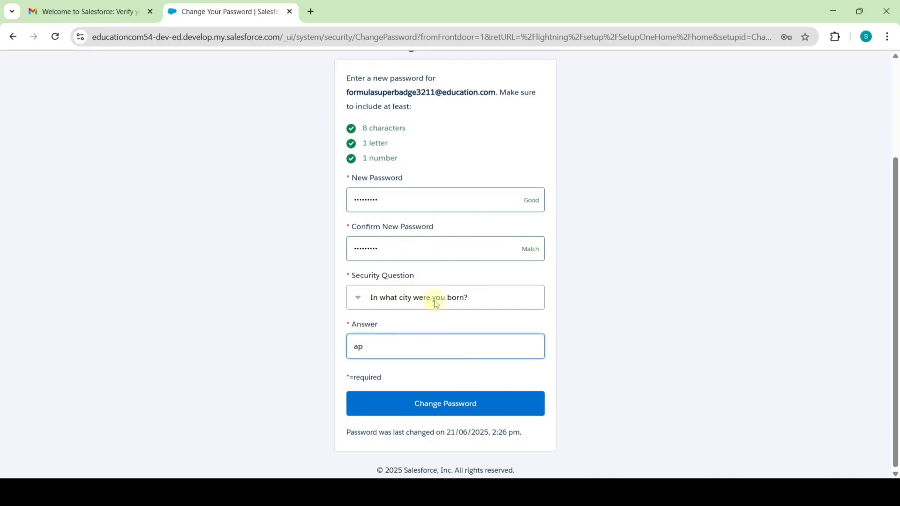
pyautogui.click(447, 416)
# Step: Dismiss the incident alerts and copy the org username from the Gmail verification e-mail
pyautogui.click(683, 457)
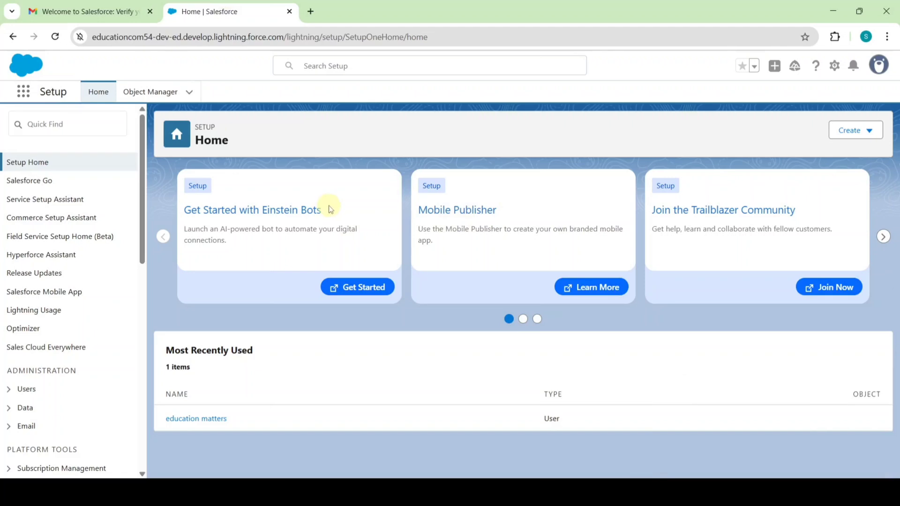
pyautogui.click(121, 10)
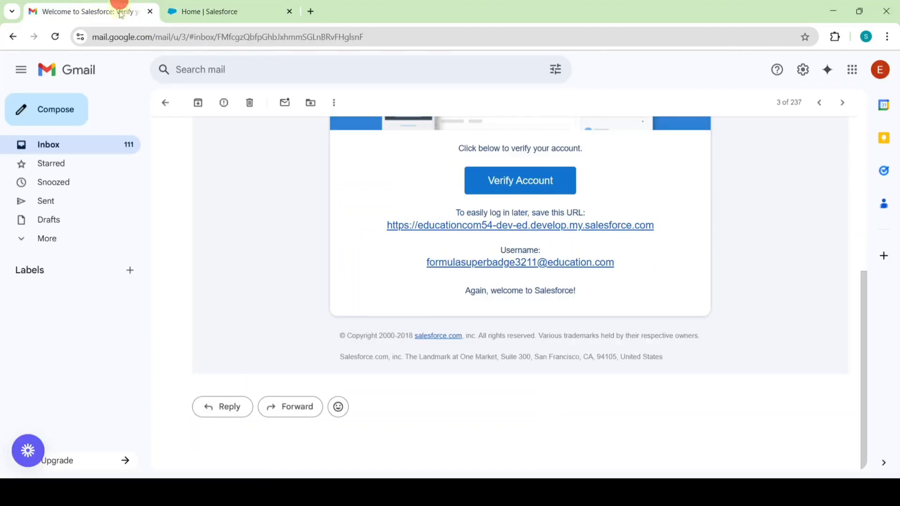
pyautogui.moveTo(415, 261); pyautogui.dragTo(570, 255)
pyautogui.rightClick(573, 262)
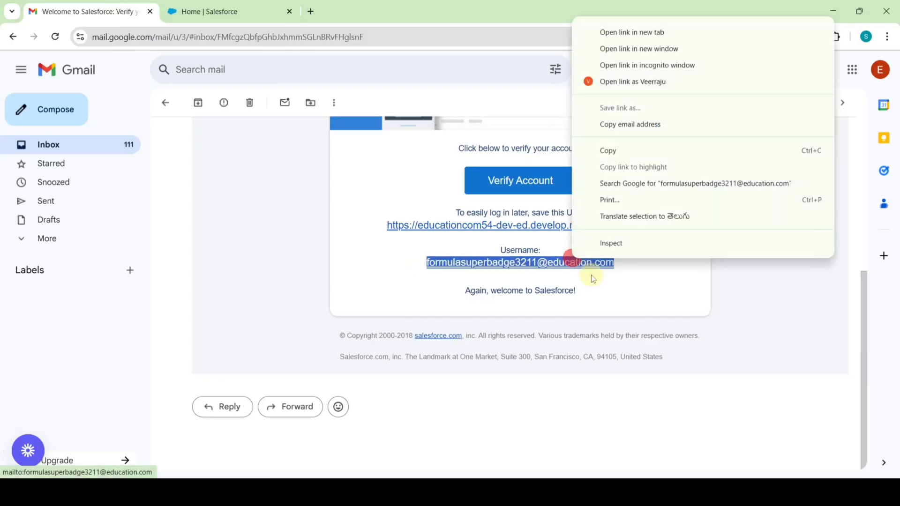
pyautogui.click(616, 151)
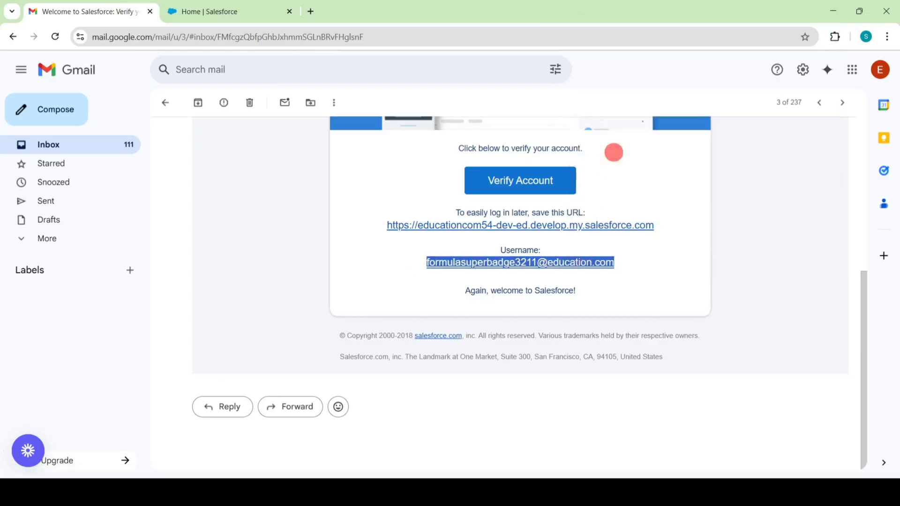
pyautogui.click(605, 475)
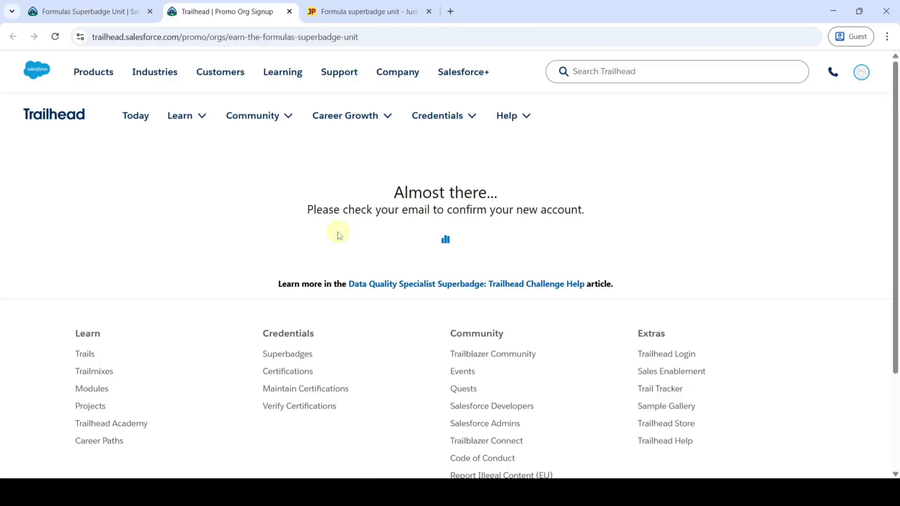
# Step: On the Formulas Superbadge Unit page, choose to connect a different hands-on org
pyautogui.click(129, 8)
pyautogui.scroll(-20, 542, 342)
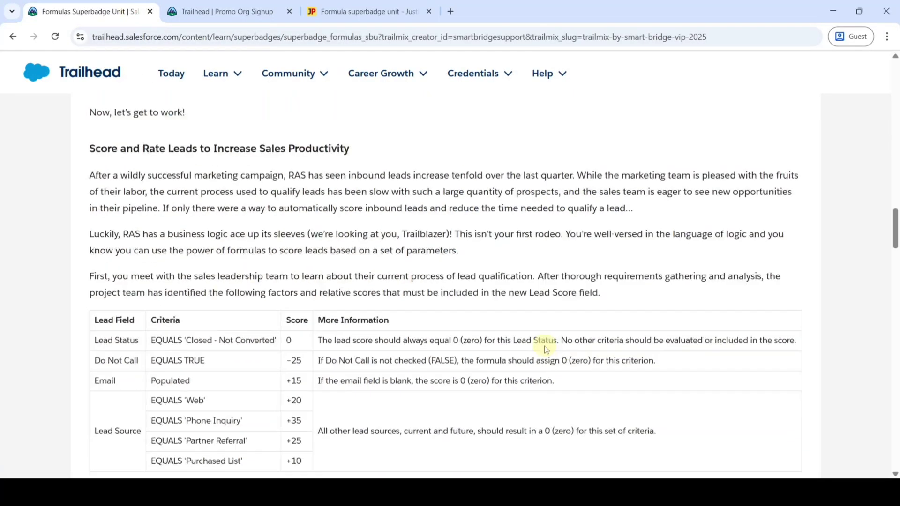
pyautogui.scroll(20, 543, 351)
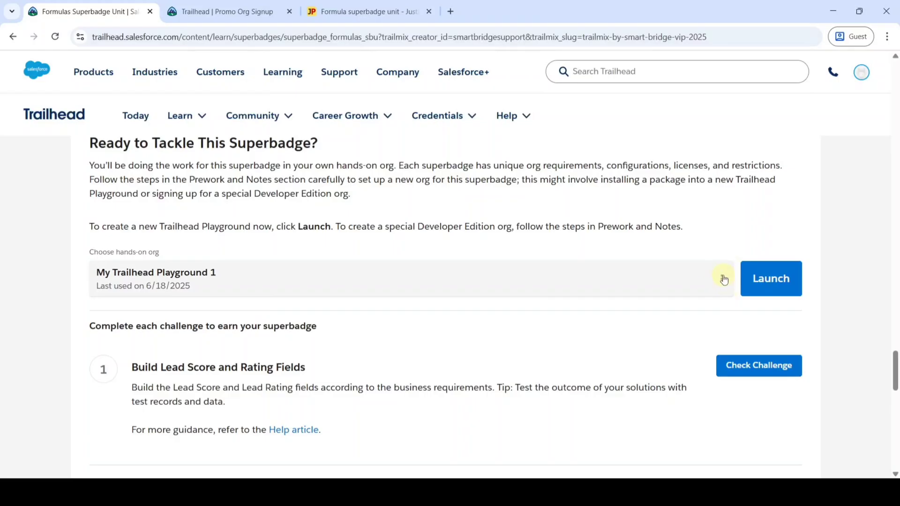
pyautogui.click(721, 278)
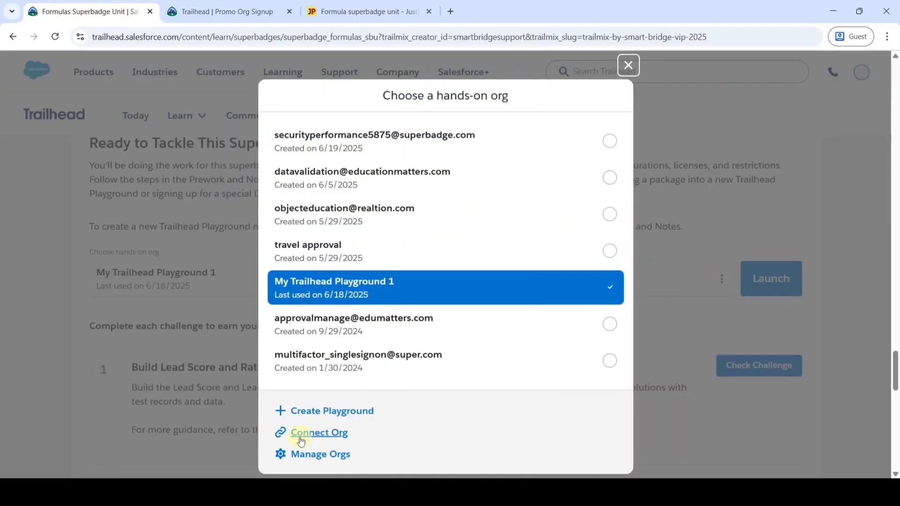
pyautogui.click(321, 437)
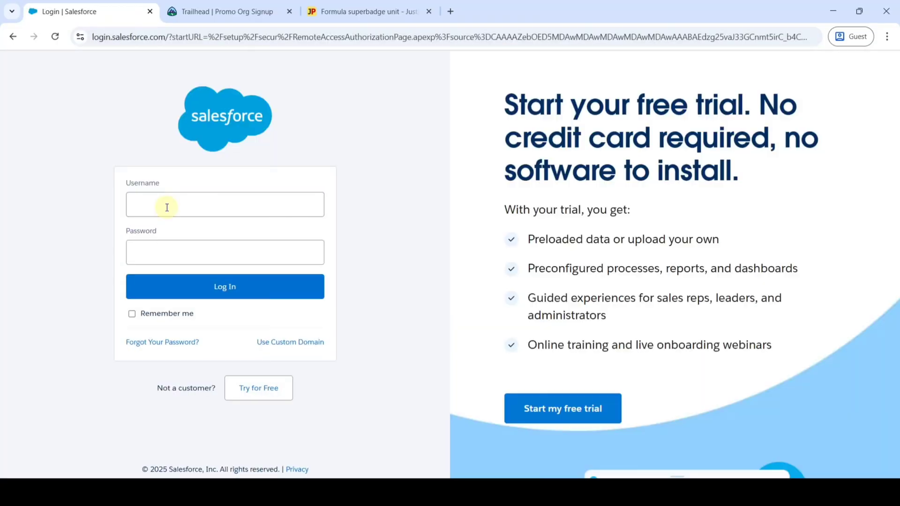
# Step: Log in to the superbadge org with the pasted username and its password
pyautogui.click(166, 206)
pyautogui.rightClick(166, 206)
pyautogui.click(190, 325)
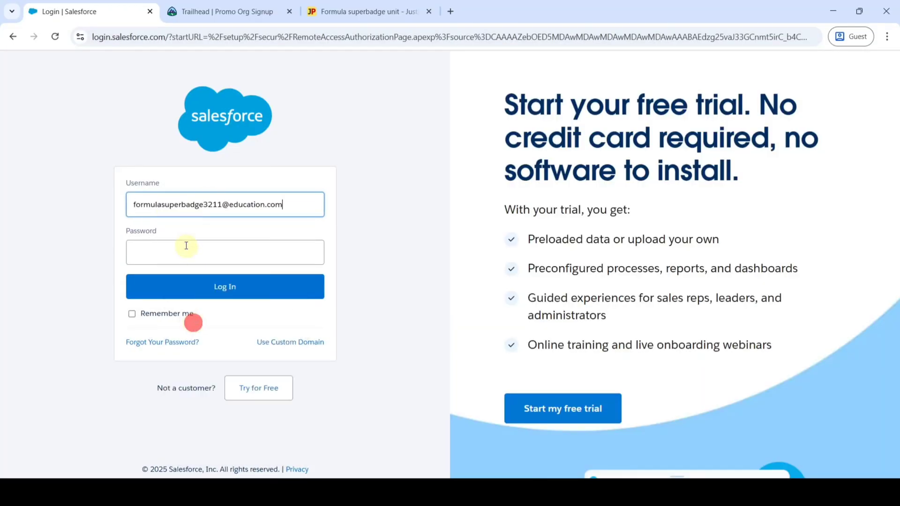
pyautogui.click(187, 252)
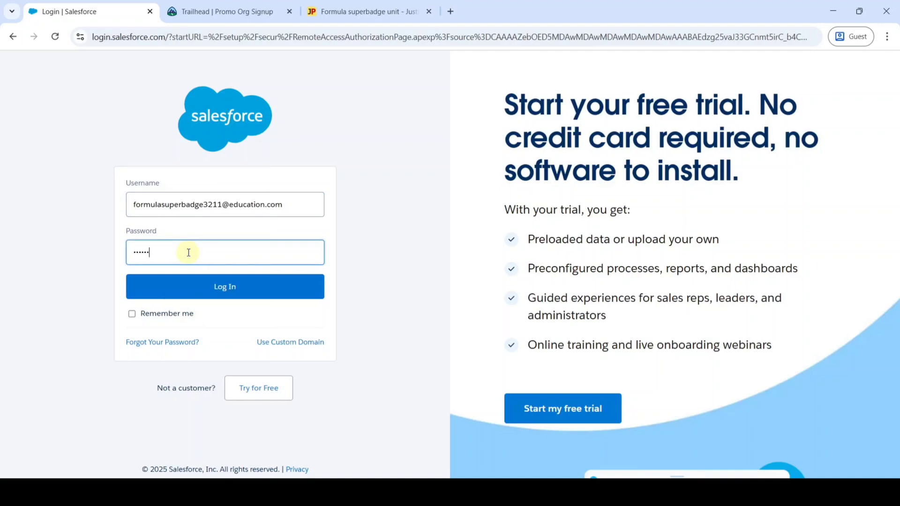
pyautogui.click(217, 285)
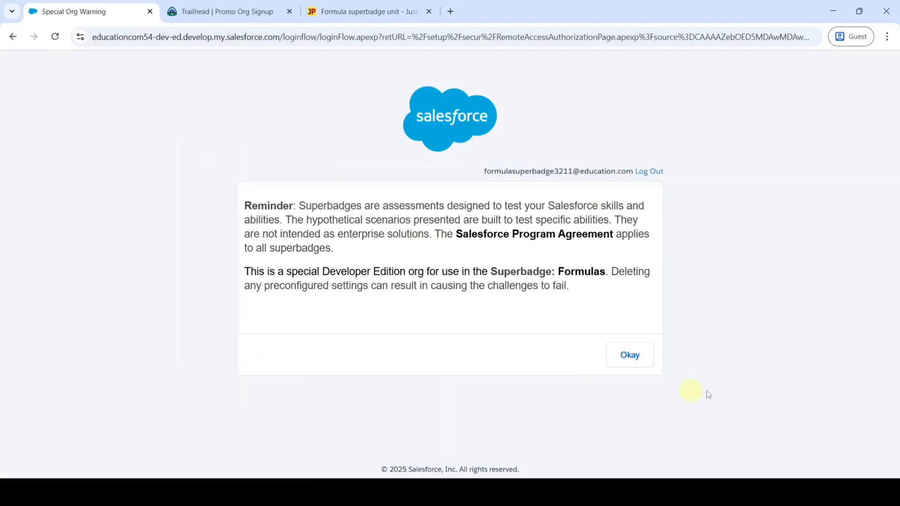
# Step: Acknowledge the reminder, allow Trailhead access, and save the org as default
pyautogui.click(628, 354)
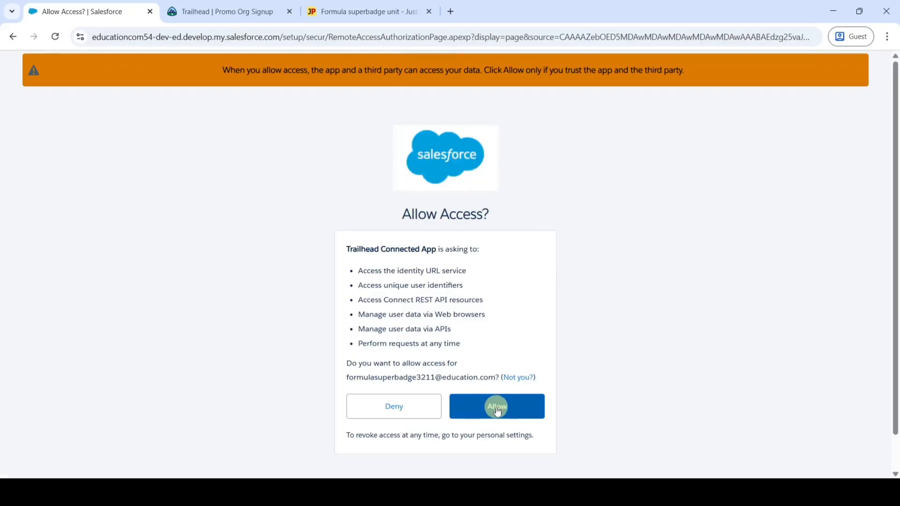
pyautogui.click(498, 407)
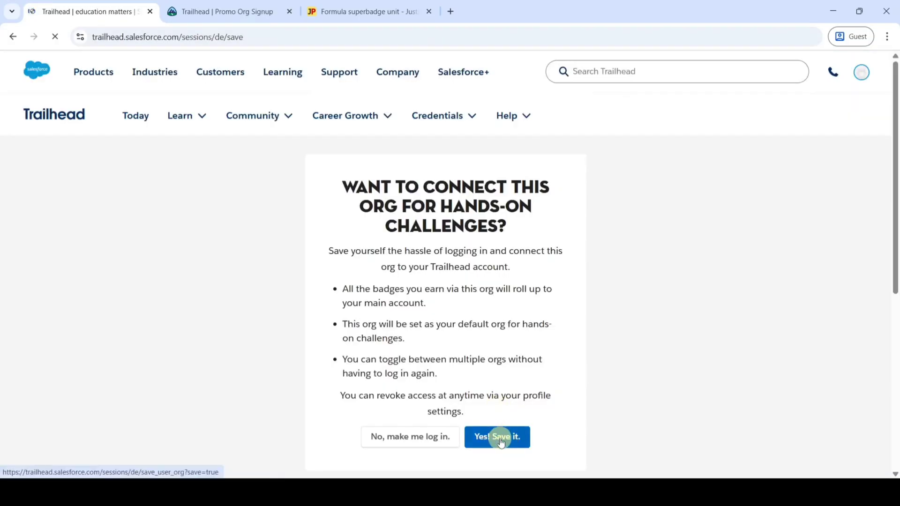
pyautogui.click(500, 440)
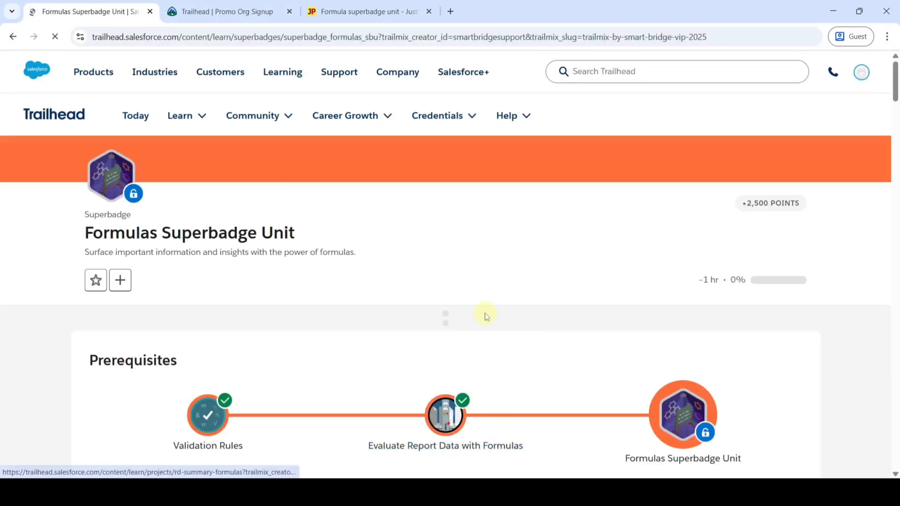
# Step: Launch the connected superbadge org from Ready to Tackle This Superbadge
pyautogui.scroll(-15, 488, 317)
pyautogui.scroll(-20, 491, 323)
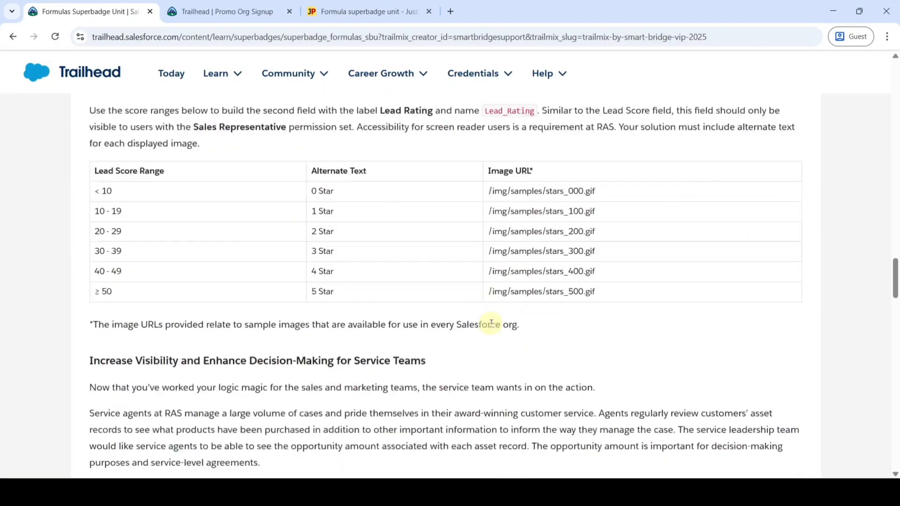
pyautogui.scroll(1, 493, 328)
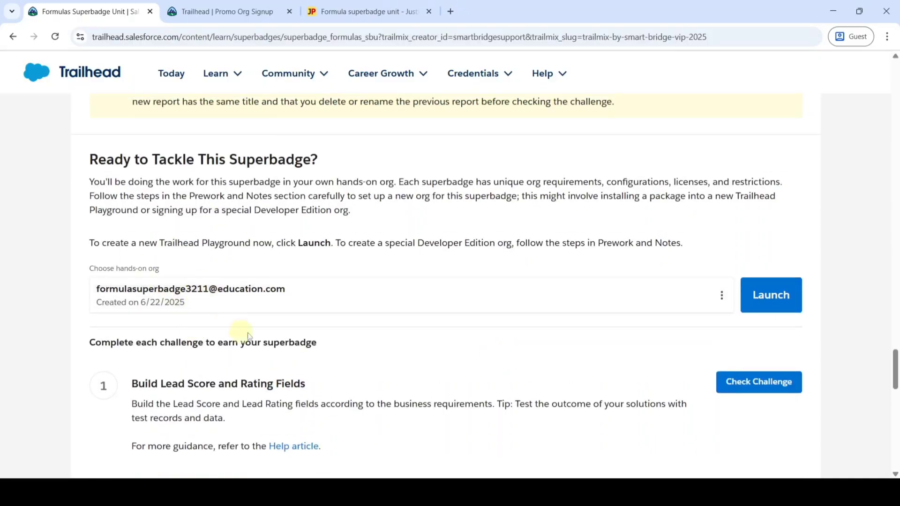
pyautogui.scroll(-3, 341, 331)
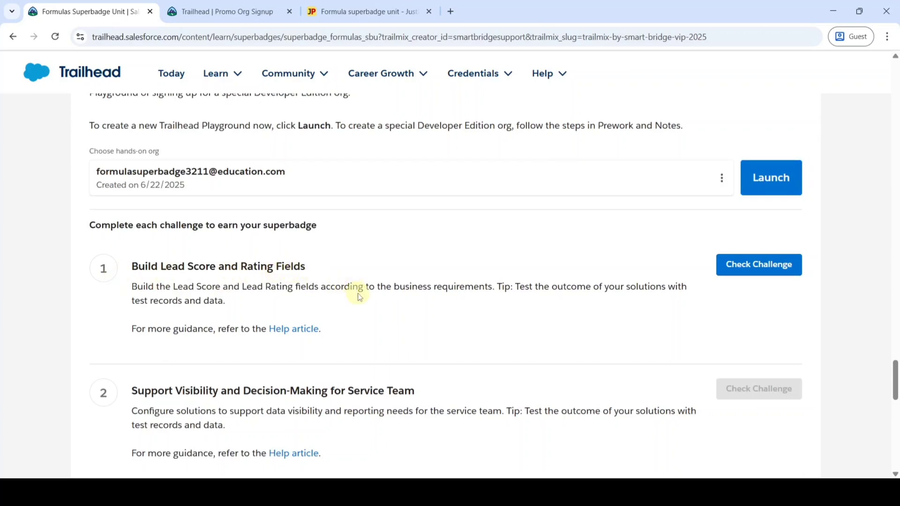
pyautogui.click(780, 181)
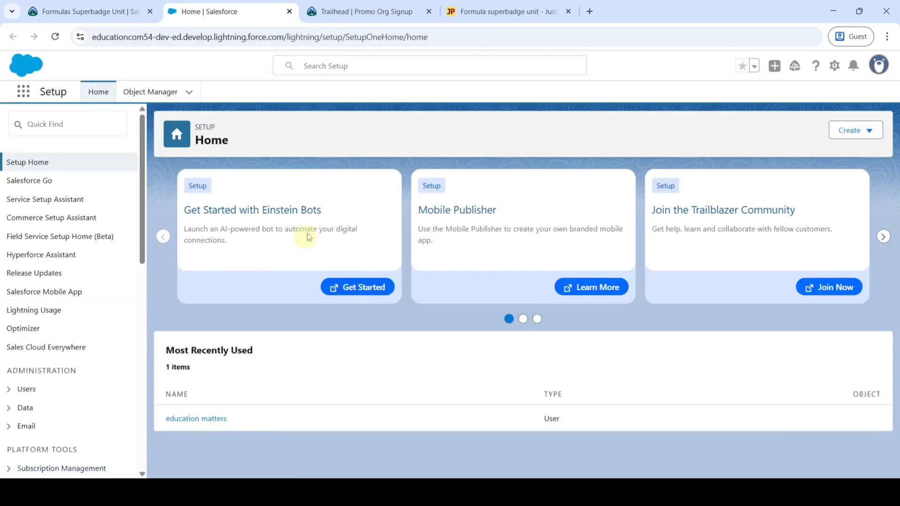
# Step: Review the Lead Score requirements on the superbadge page, then return to Setup Home
pyautogui.click(87, 12)
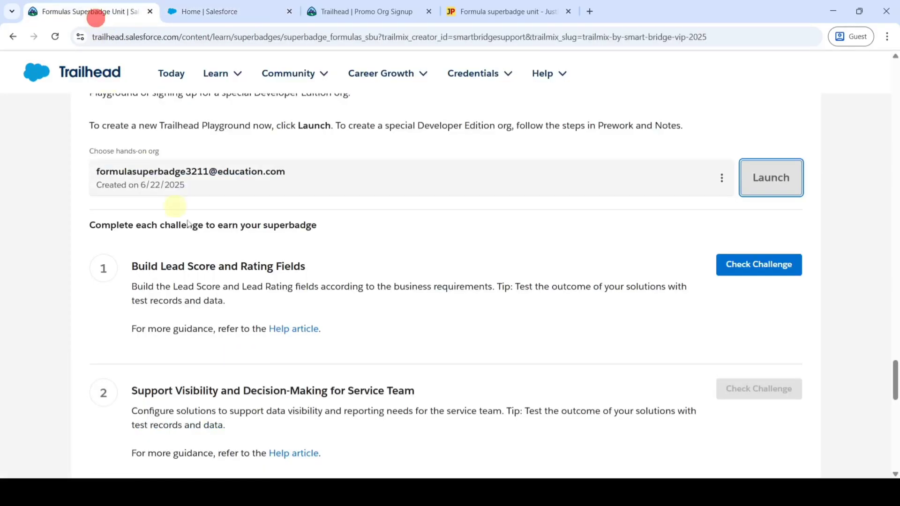
pyautogui.scroll(10, 315, 337)
pyautogui.scroll(15, 317, 340)
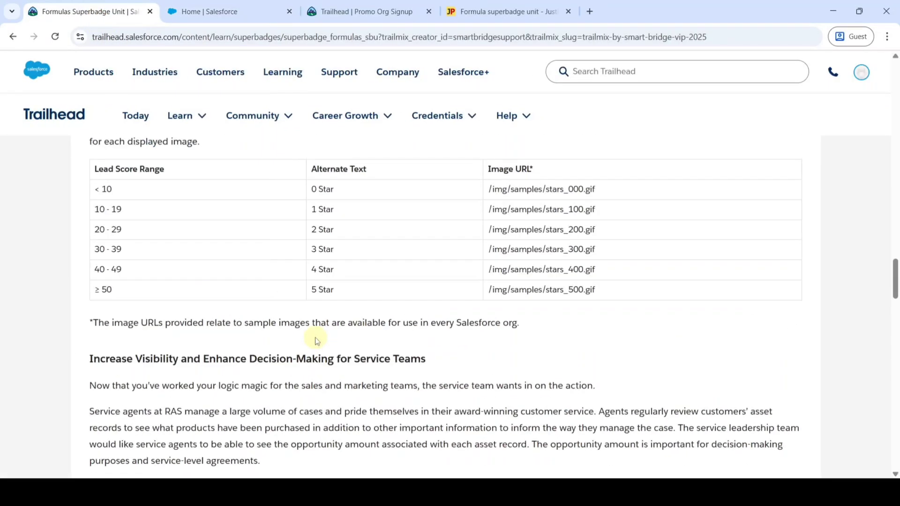
pyautogui.scroll(5, 318, 341)
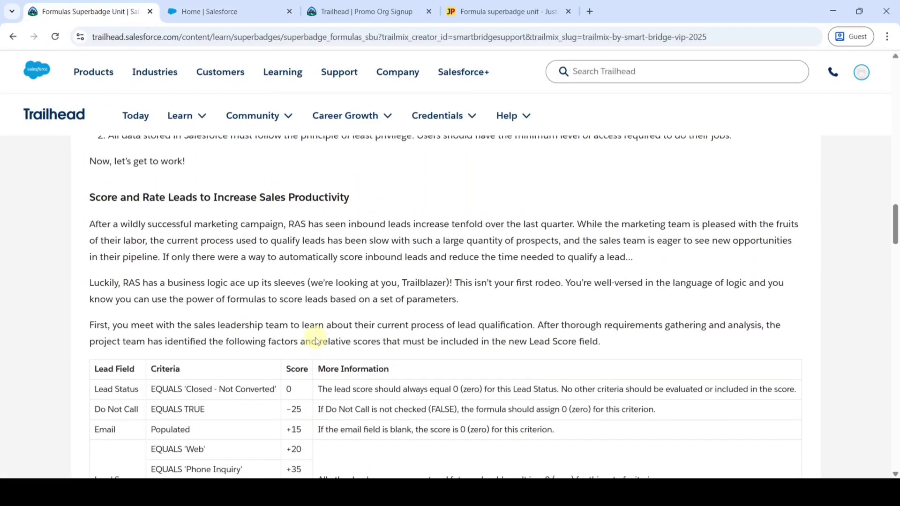
pyautogui.scroll(-1, 315, 341)
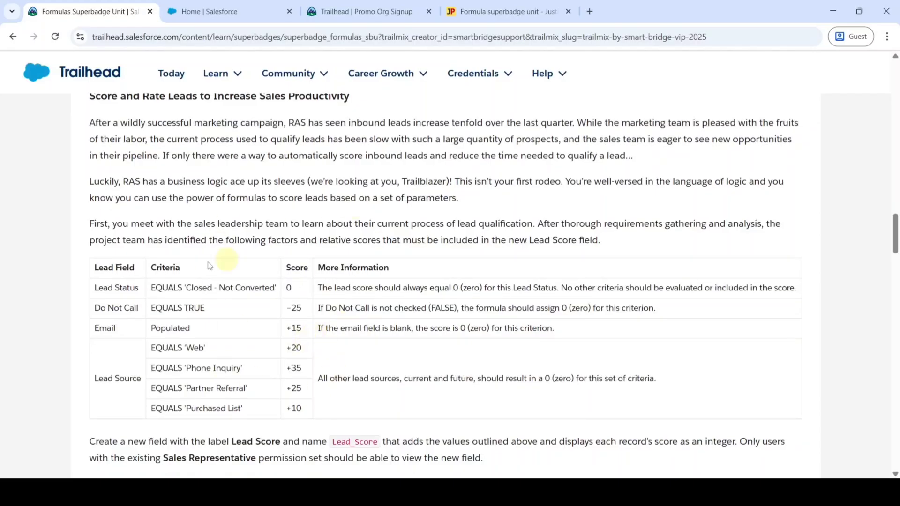
pyautogui.click(265, 4)
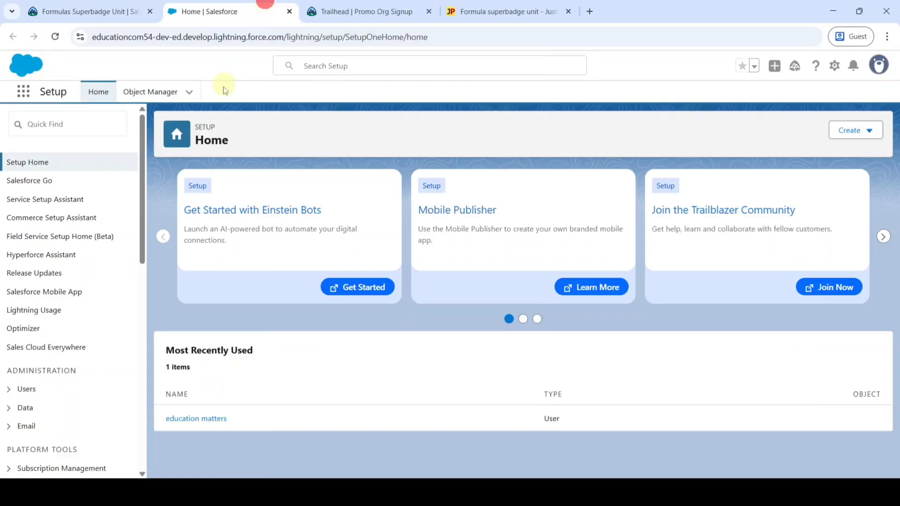
# Step: Start a new custom field under Object Manager > Lead > Fields & Relationships
pyautogui.click(146, 94)
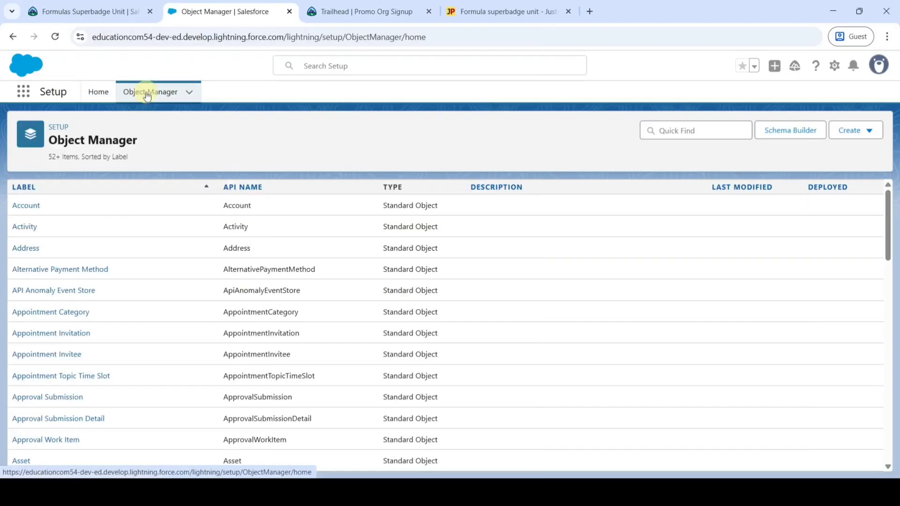
pyautogui.click(683, 131)
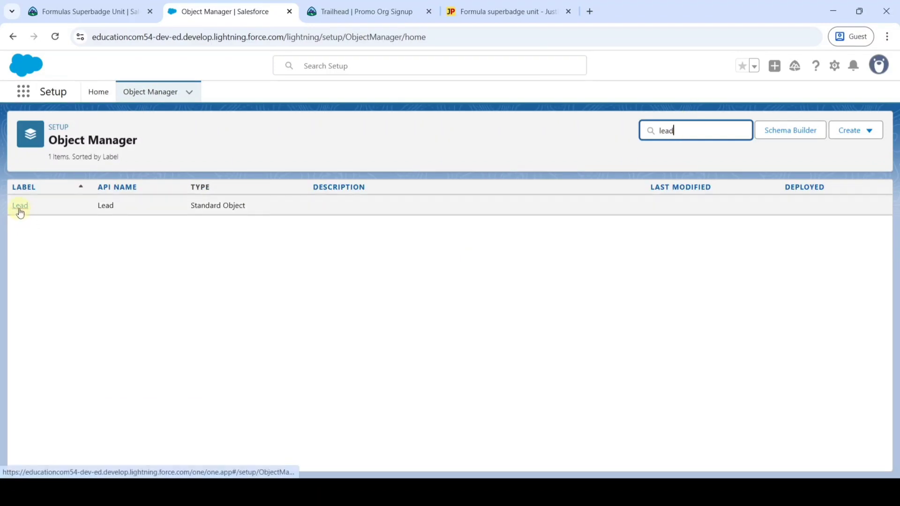
pyautogui.click(20, 207)
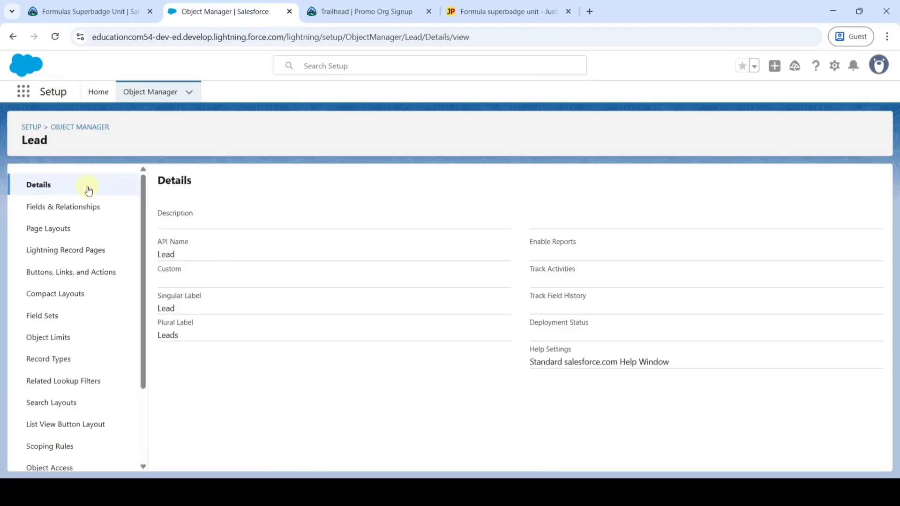
pyautogui.click(52, 209)
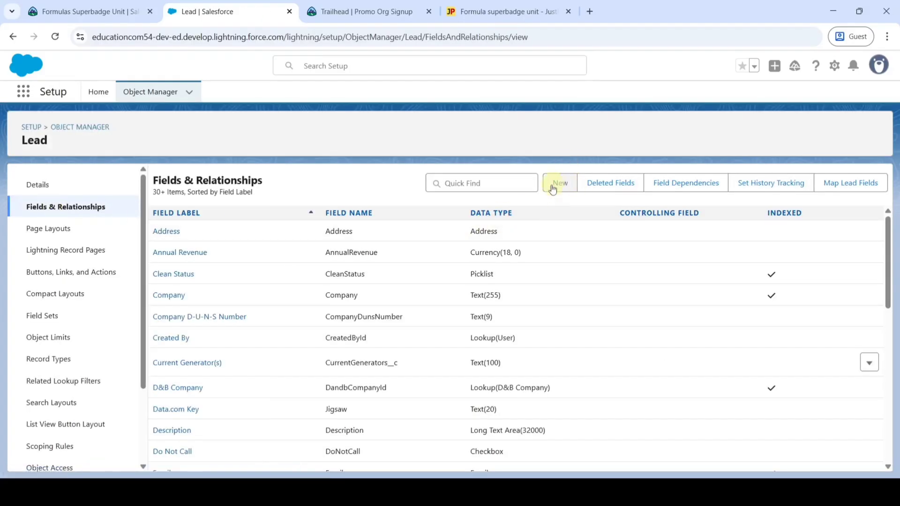
pyautogui.click(558, 184)
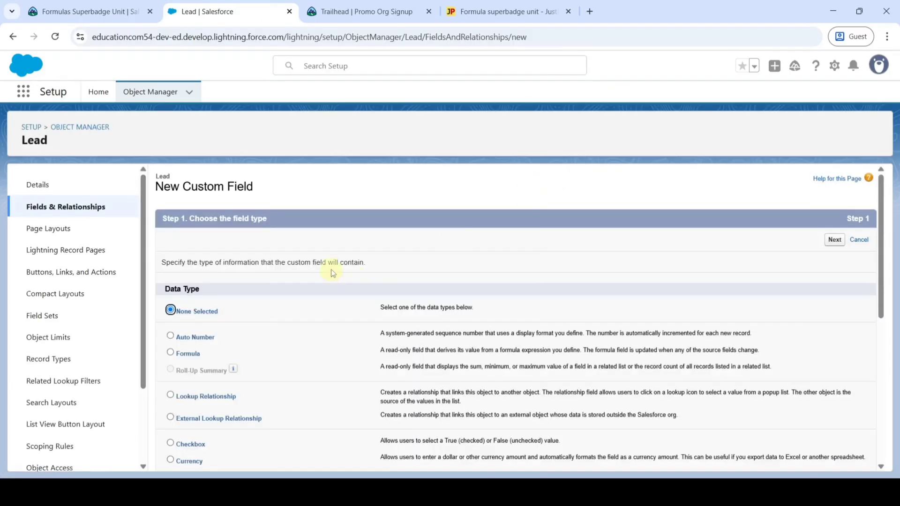
# Step: Choose Formula as the new field's data type
pyautogui.scroll(-5, 331, 273)
pyautogui.scroll(3, 330, 273)
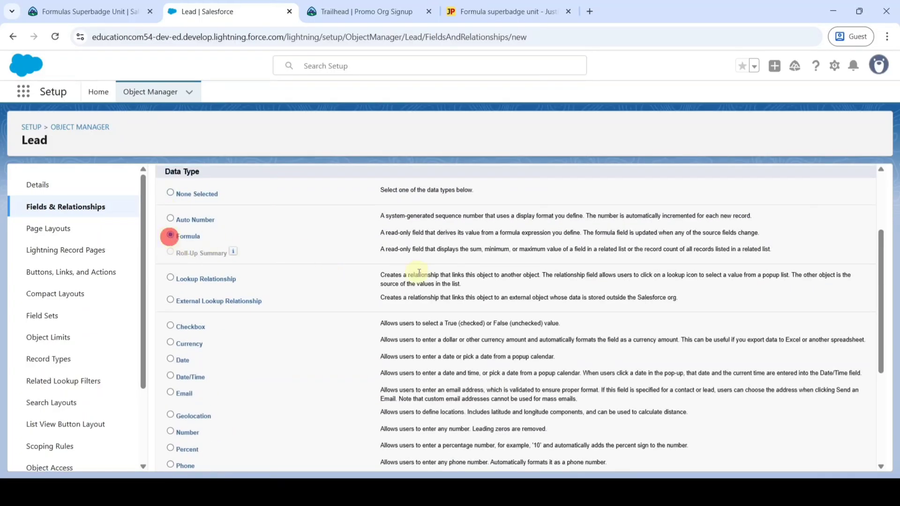
pyautogui.scroll(3, 557, 312)
pyautogui.click(833, 241)
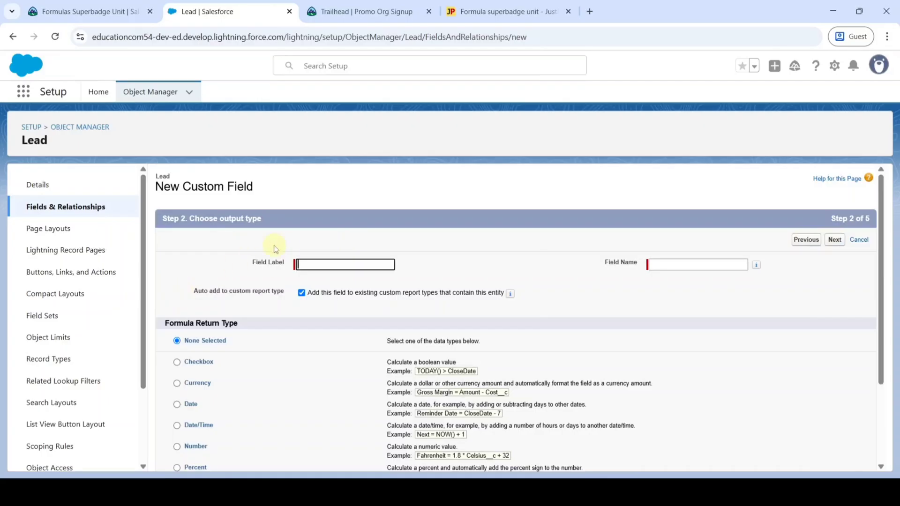
# Step: Copy 'Lead Score' from the Trailhead instructions and paste it as the Field Label
pyautogui.click(89, 13)
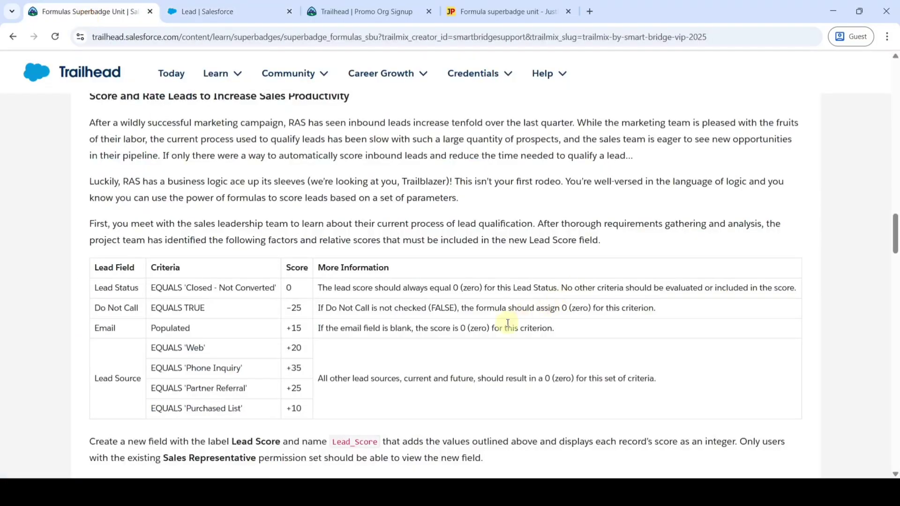
pyautogui.scroll(1, 508, 323)
pyautogui.scroll(-4, 508, 321)
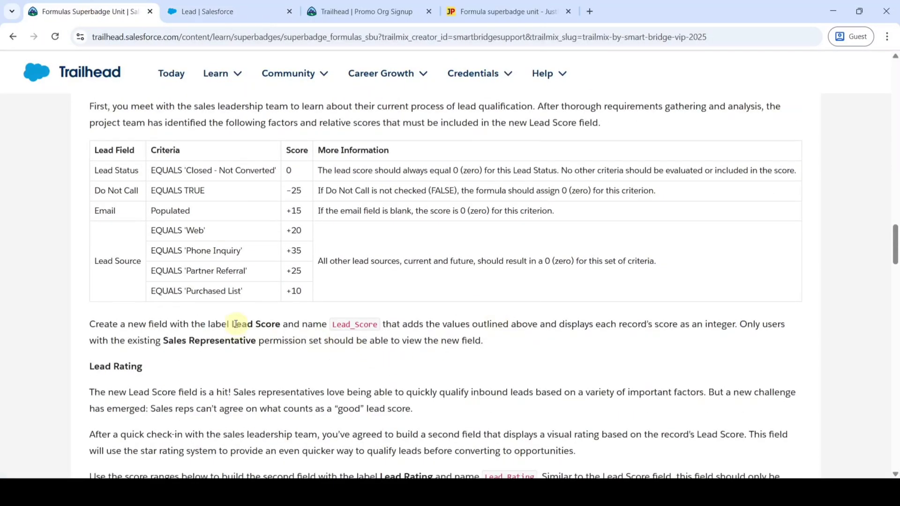
pyautogui.moveTo(233, 324); pyautogui.dragTo(280, 324)
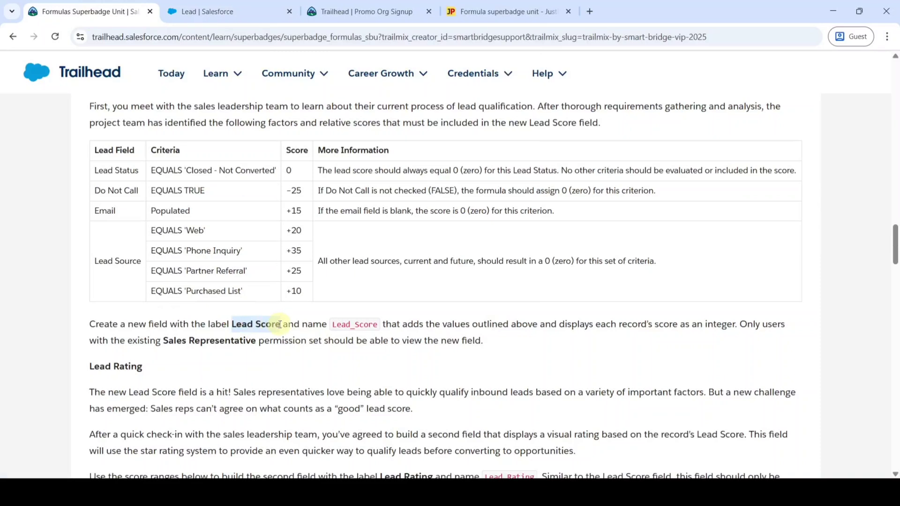
pyautogui.rightClick(276, 324)
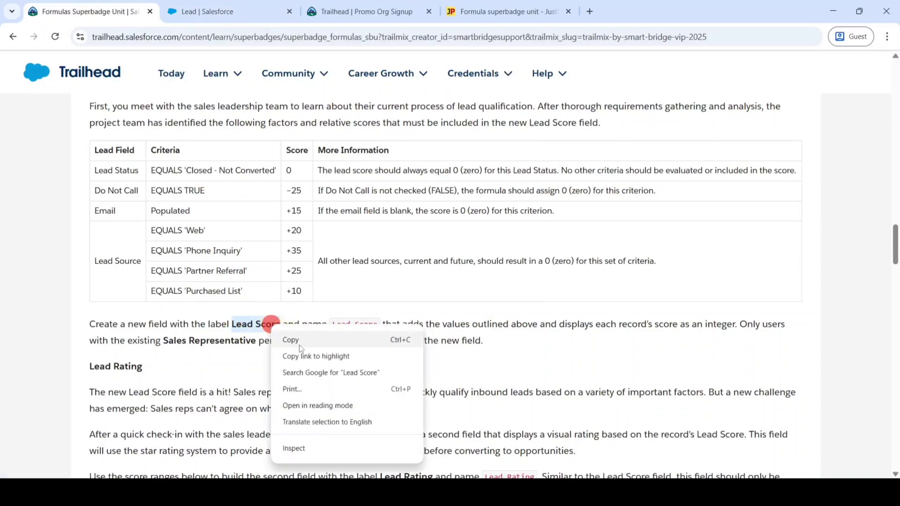
pyautogui.click(295, 339)
pyautogui.click(250, 9)
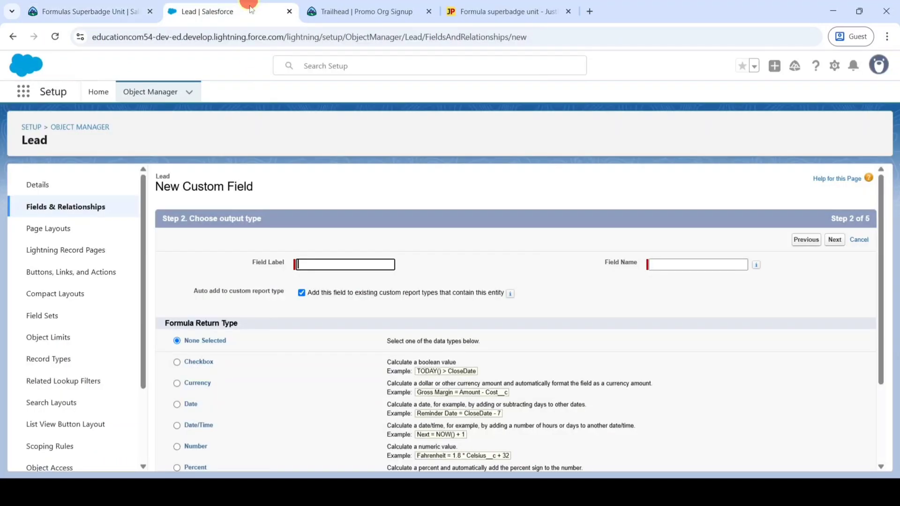
pyautogui.rightClick(307, 262)
pyautogui.click(331, 133)
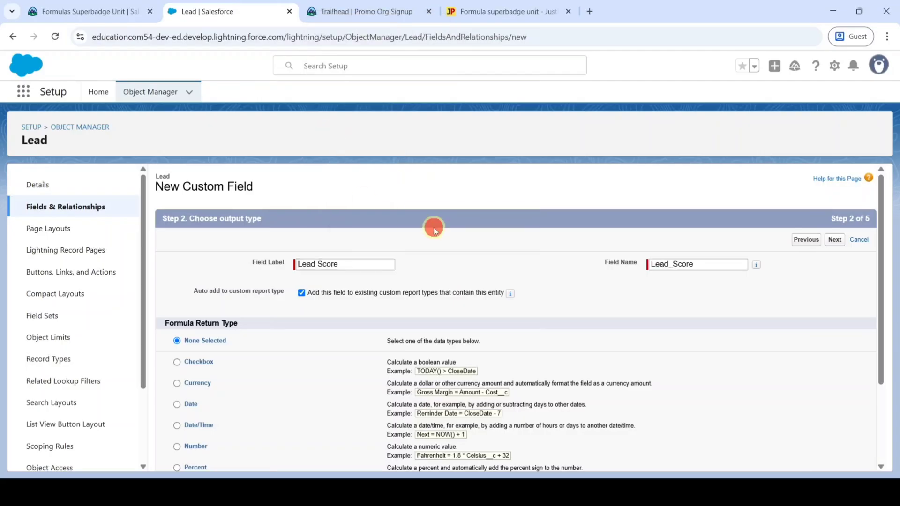
# Step: Set the formula return type to Number and proceed to formula entry
pyautogui.scroll(-2, 436, 227)
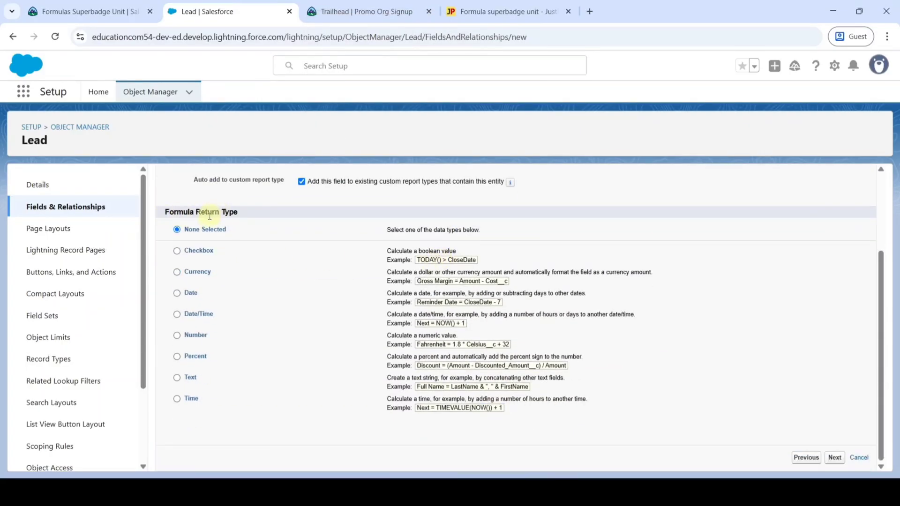
pyautogui.click(198, 337)
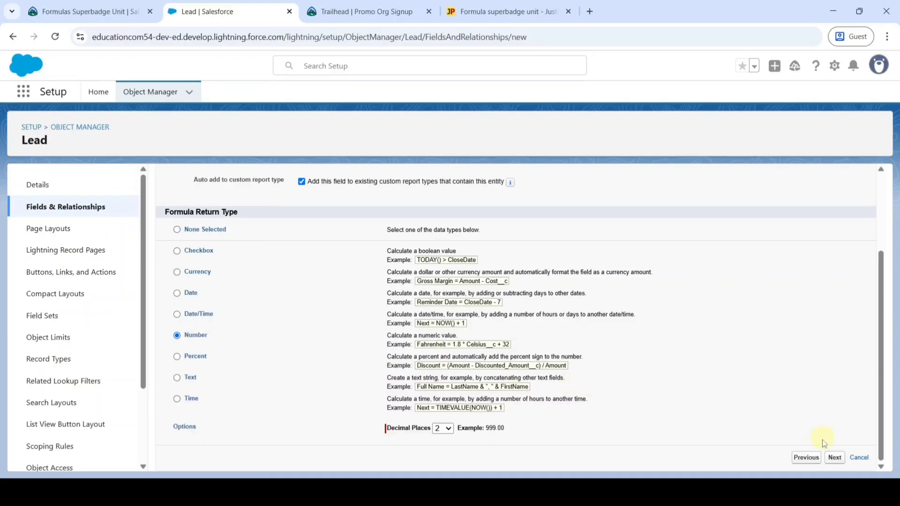
pyautogui.click(836, 458)
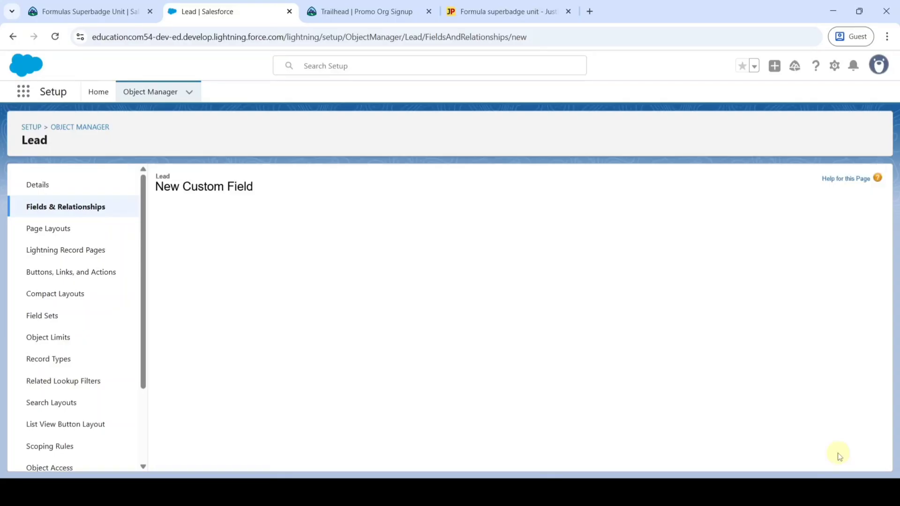
# Step: Copy the prepared Lead Score formula from the JustPaste page
pyautogui.scroll(-2, 345, 345)
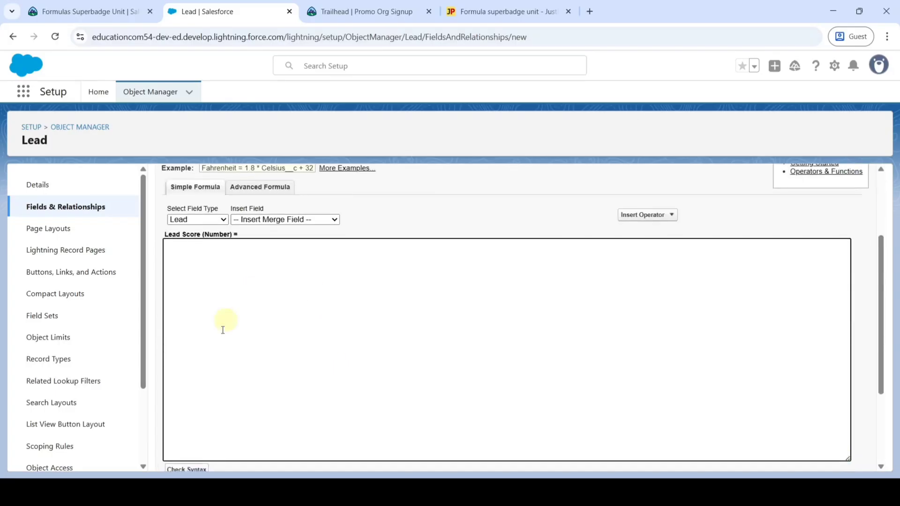
pyautogui.click(238, 345)
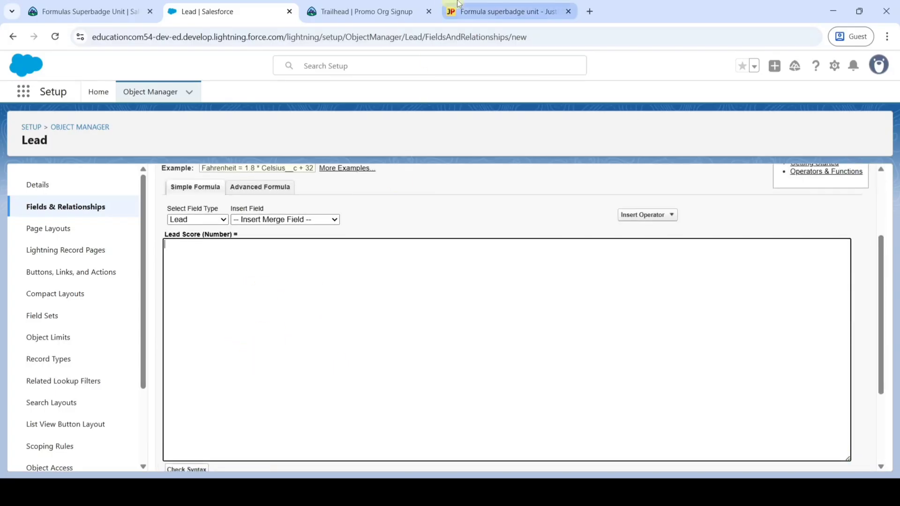
pyautogui.click(504, 11)
pyautogui.scroll(-1, 331, 246)
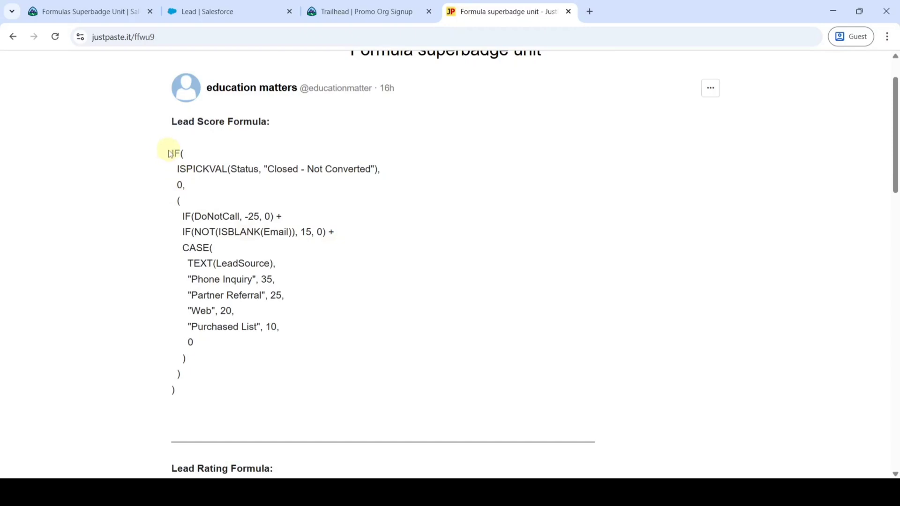
pyautogui.moveTo(169, 151); pyautogui.dragTo(217, 387)
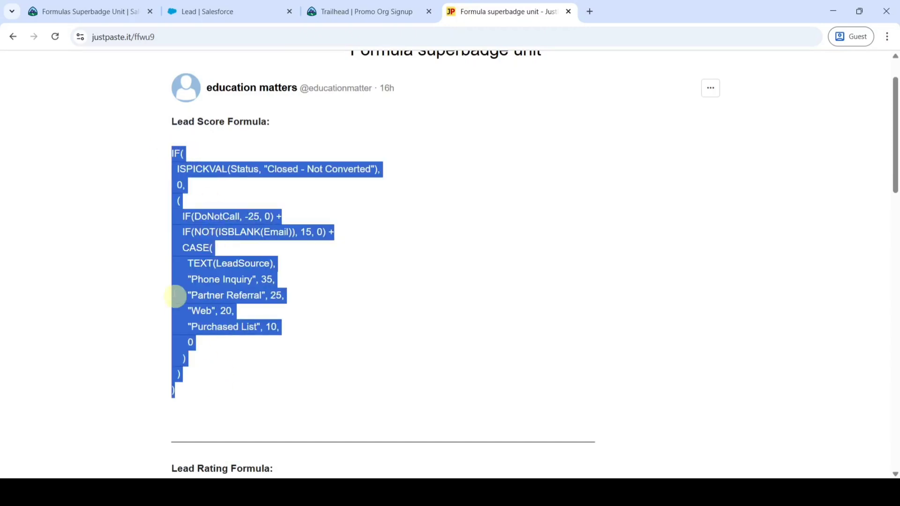
pyautogui.rightClick(191, 278)
pyautogui.click(211, 293)
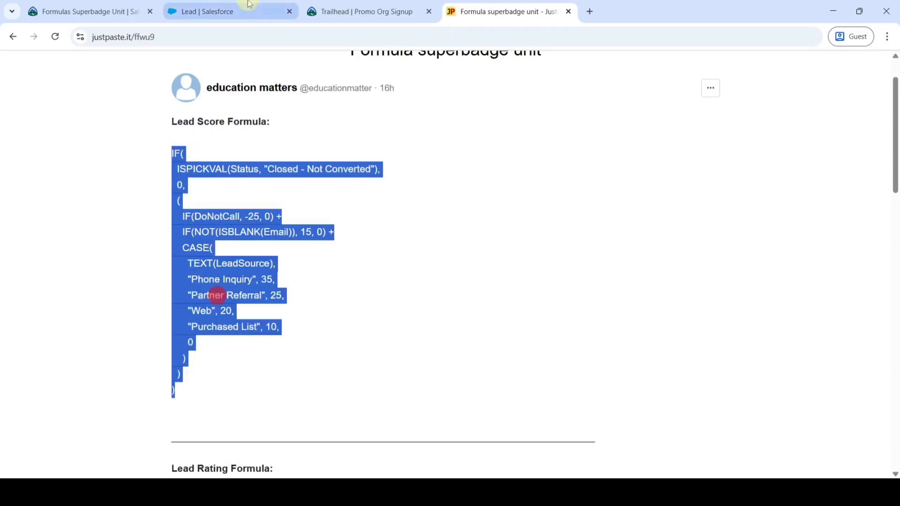
# Step: Paste the Lead Score formula into the editor and confirm it passes the syntax check (608 characters)
pyautogui.click(250, 6)
pyautogui.click(204, 255)
pyautogui.rightClick(205, 255)
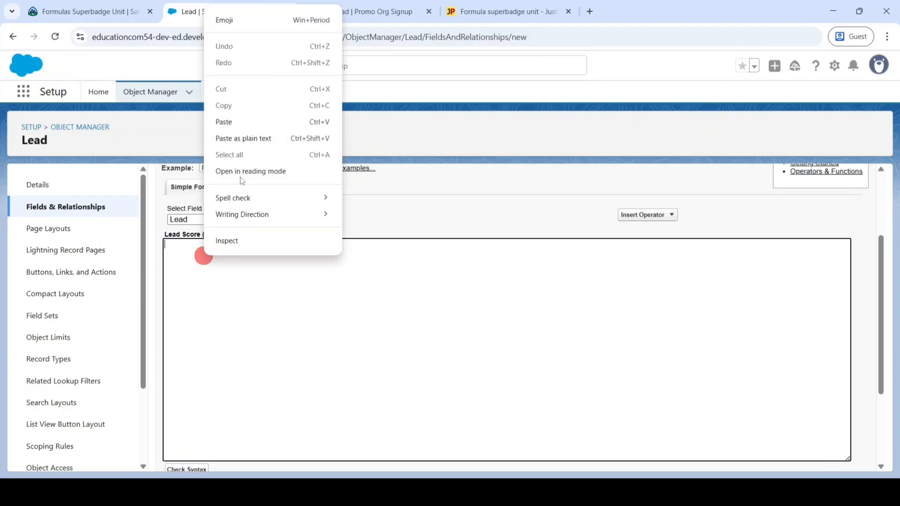
pyautogui.click(231, 121)
pyautogui.scroll(-3, 253, 328)
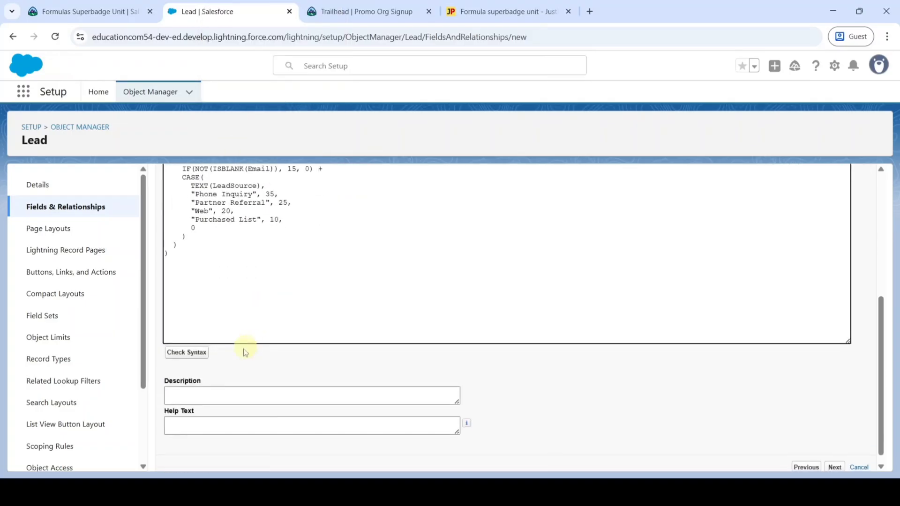
pyautogui.click(187, 353)
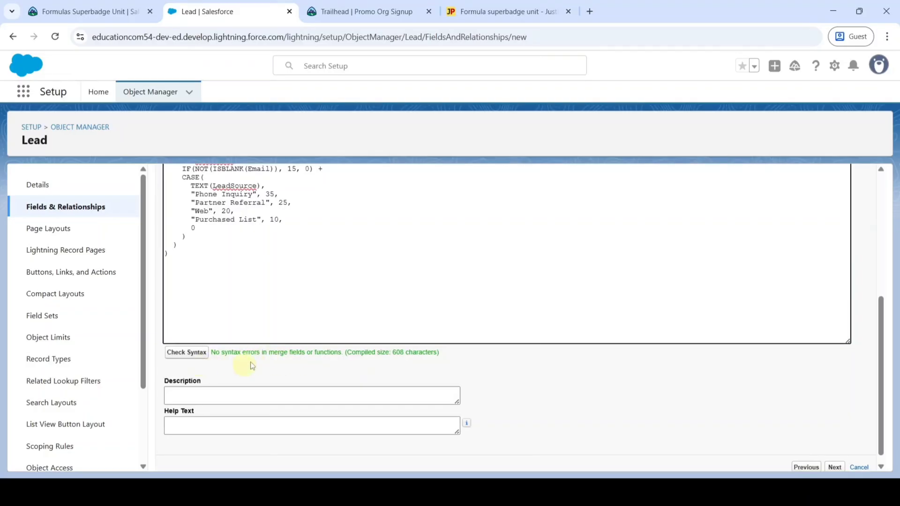
pyautogui.scroll(-1, 243, 367)
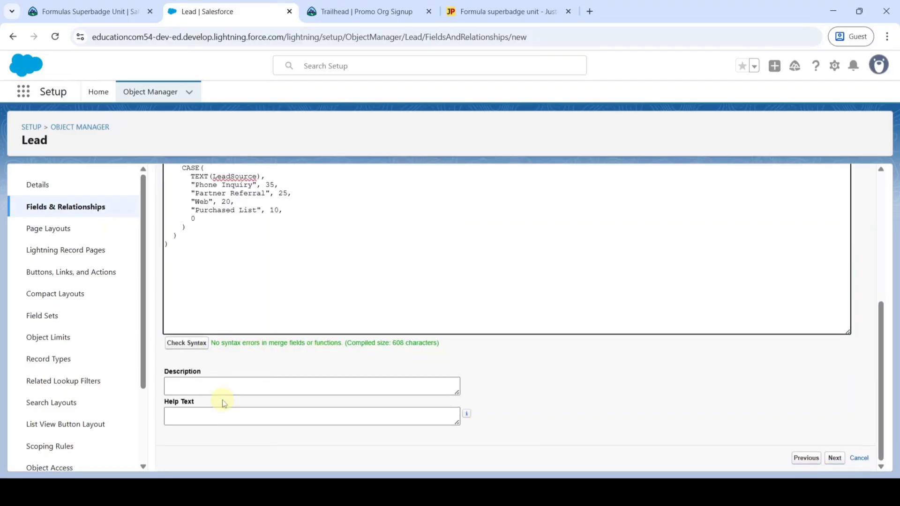
pyautogui.click(101, 5)
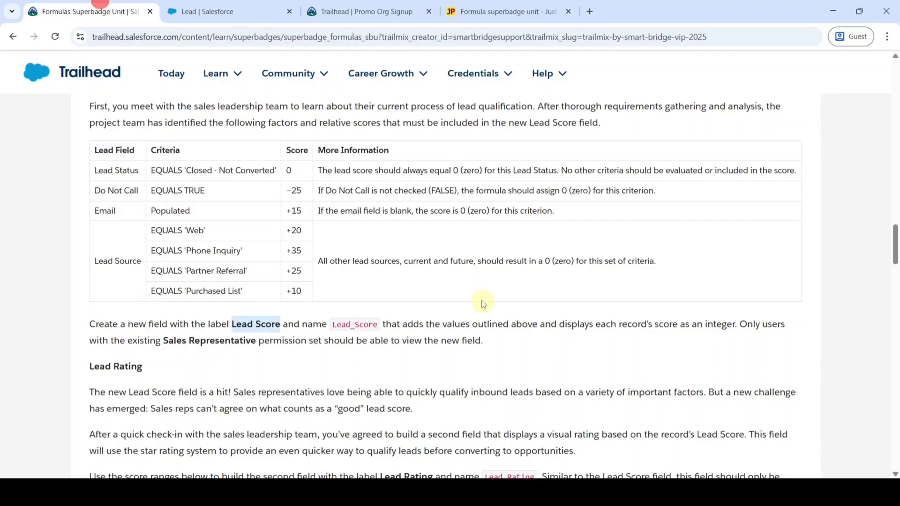
# Step: Copy the Lead Score requirement paragraph from the Trailhead challenge
pyautogui.scroll(-1, 483, 304)
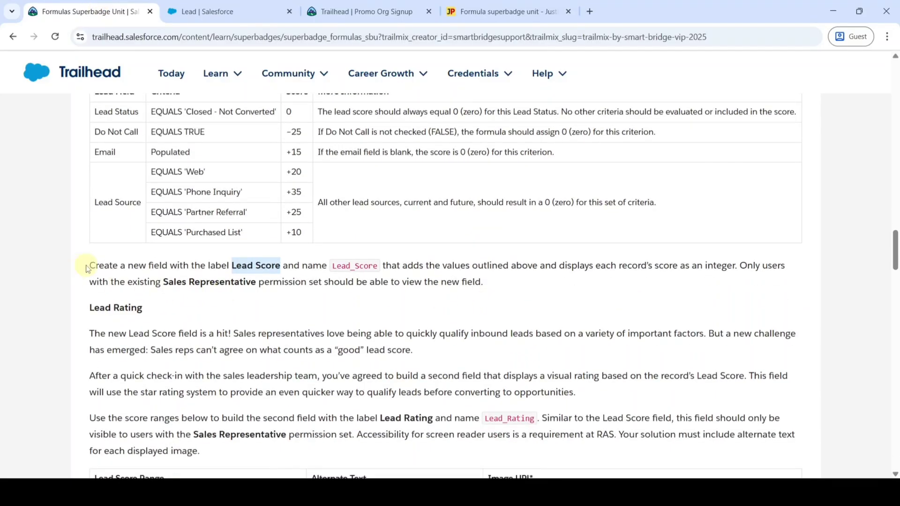
pyautogui.moveTo(88, 268); pyautogui.dragTo(502, 281)
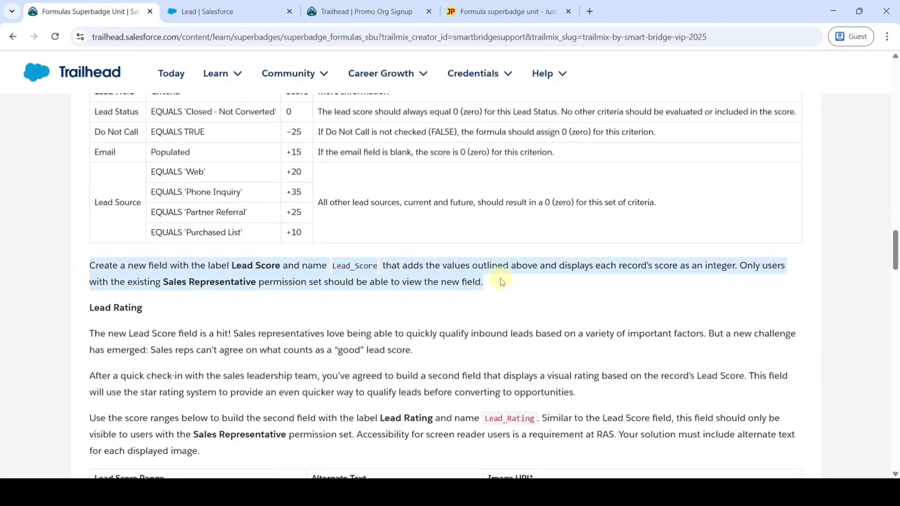
pyautogui.rightClick(445, 277)
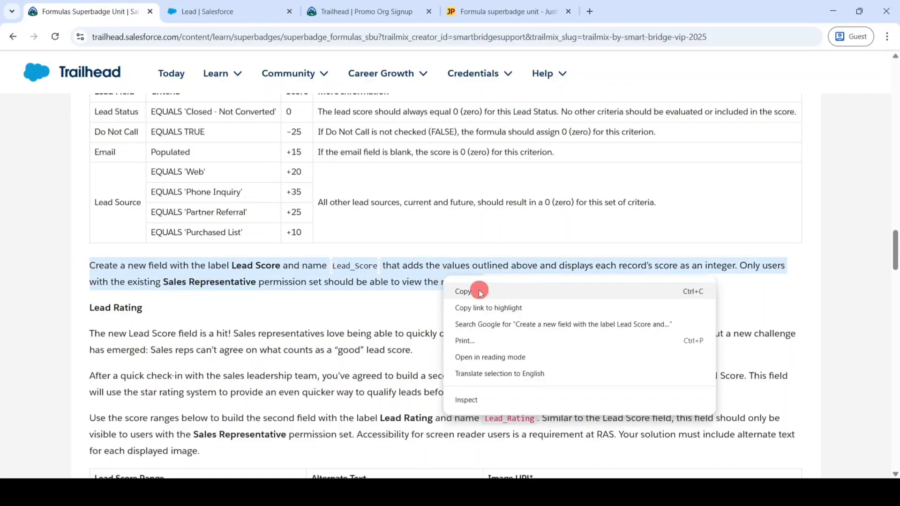
pyautogui.click(479, 290)
# Step: Paste the requirement paragraph into Lead Score's Description and Help Text, then continue to field-level security
pyautogui.click(222, 5)
pyautogui.click(209, 387)
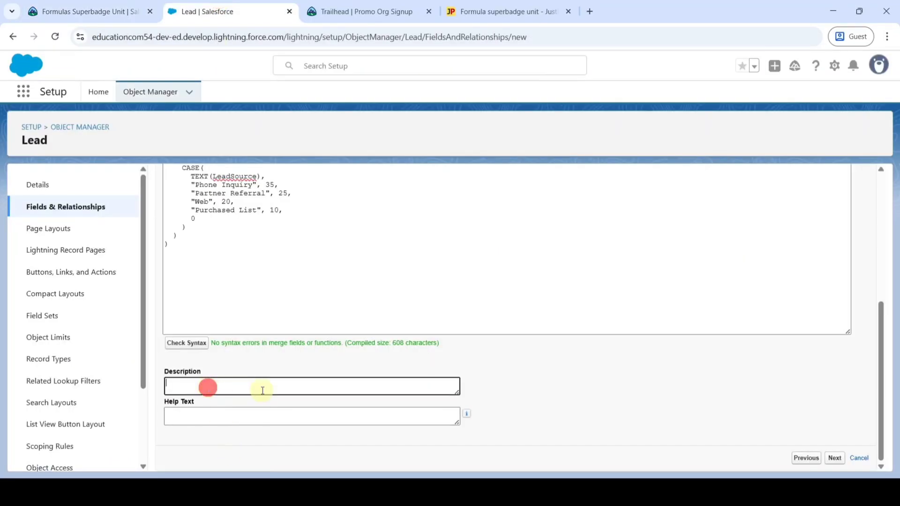
pyautogui.hotkey('ctrl', 'v')
pyautogui.click(248, 412)
pyautogui.hotkey('ctrl', 'v')
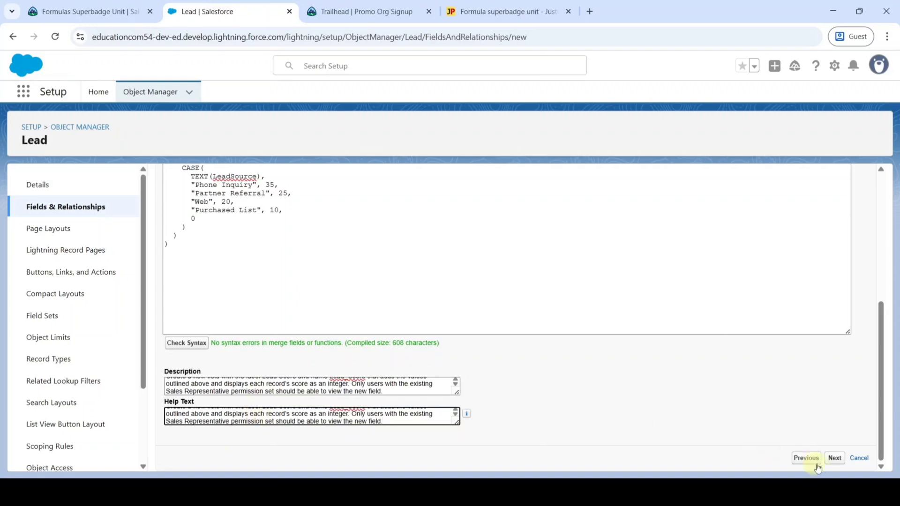
pyautogui.click(832, 459)
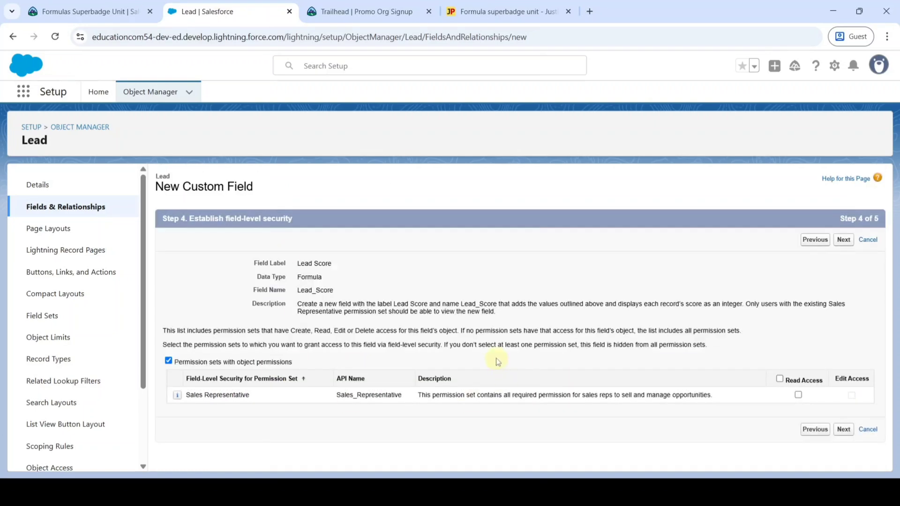
# Step: Grant Sales Representative read access, keep all four Lead page layouts, and save Lead Score
pyautogui.click(798, 395)
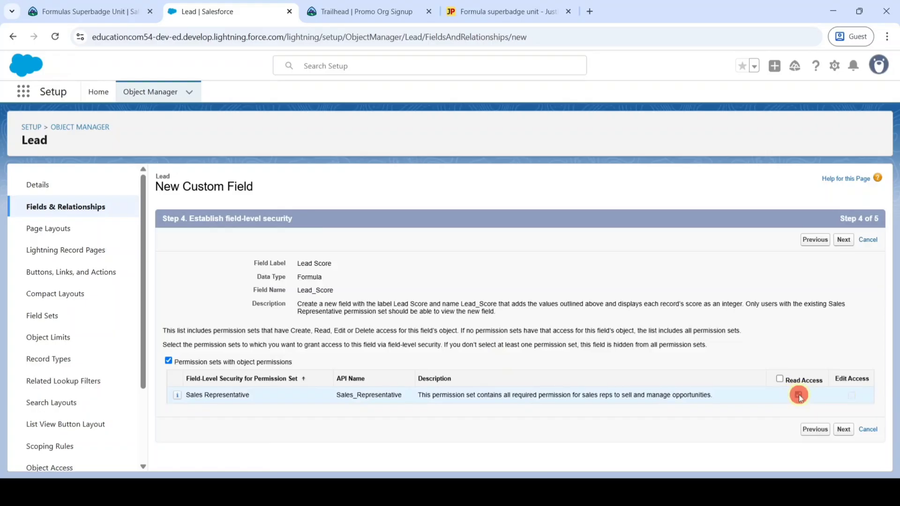
pyautogui.click(843, 430)
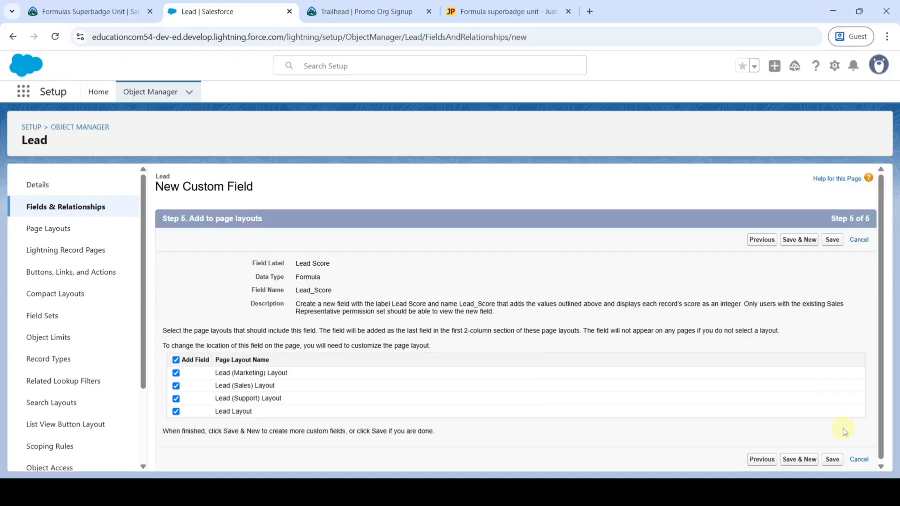
pyautogui.click(831, 240)
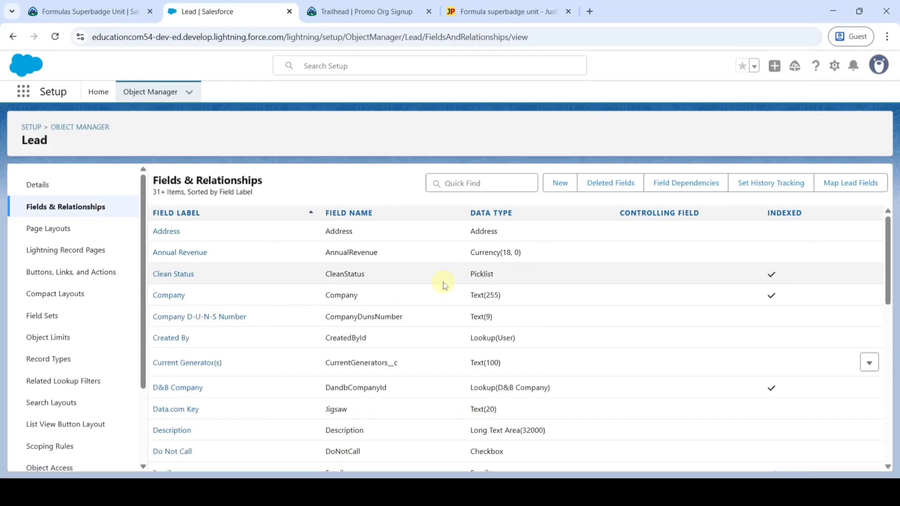
pyautogui.click(65, 9)
pyautogui.scroll(-2, 408, 272)
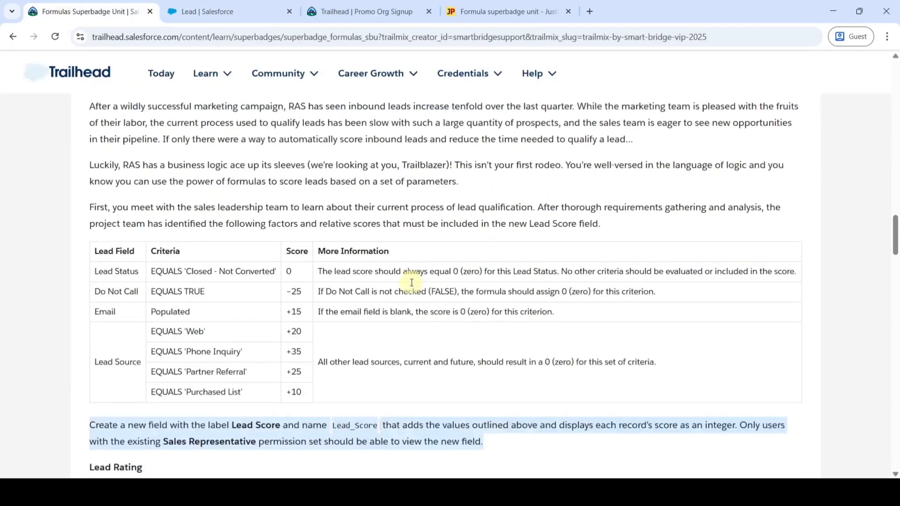
pyautogui.scroll(-2, 439, 261)
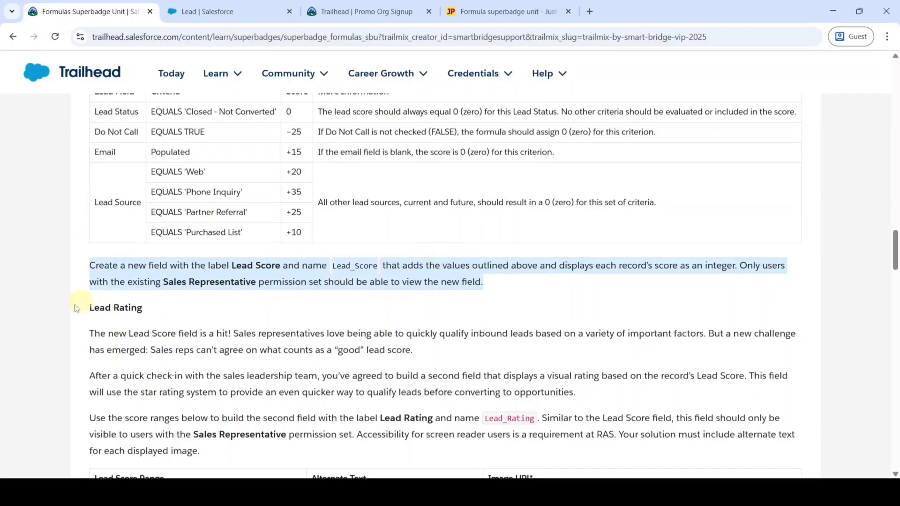
pyautogui.scroll(-2, 322, 311)
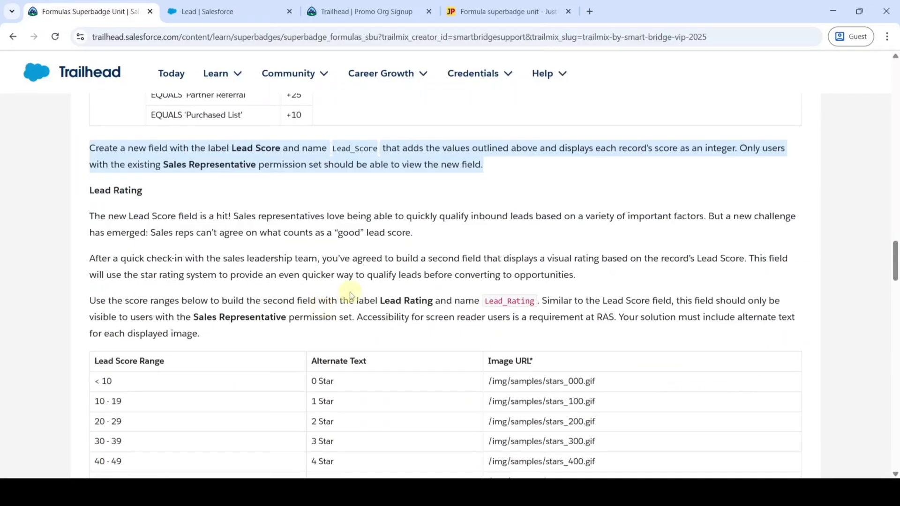
pyautogui.click(232, 11)
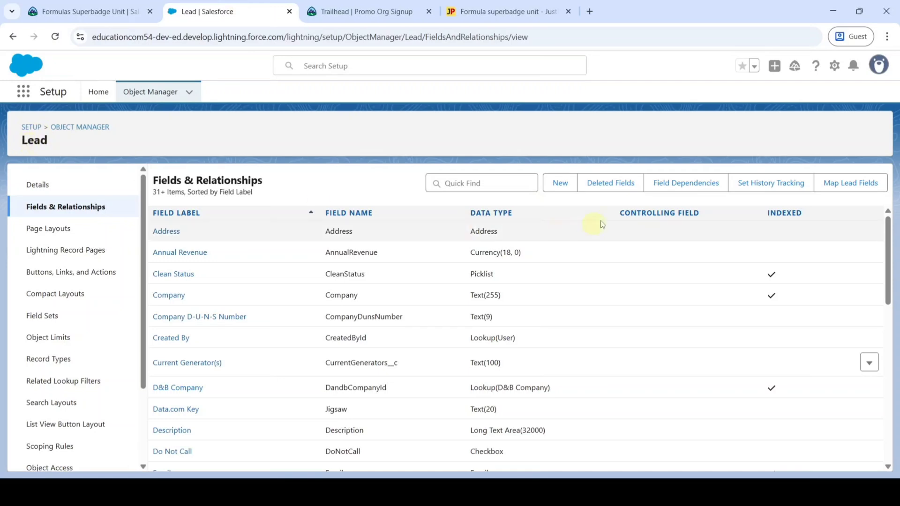
# Step: Start another custom Lead field with the Formula data type
pyautogui.click(558, 188)
pyautogui.click(559, 188)
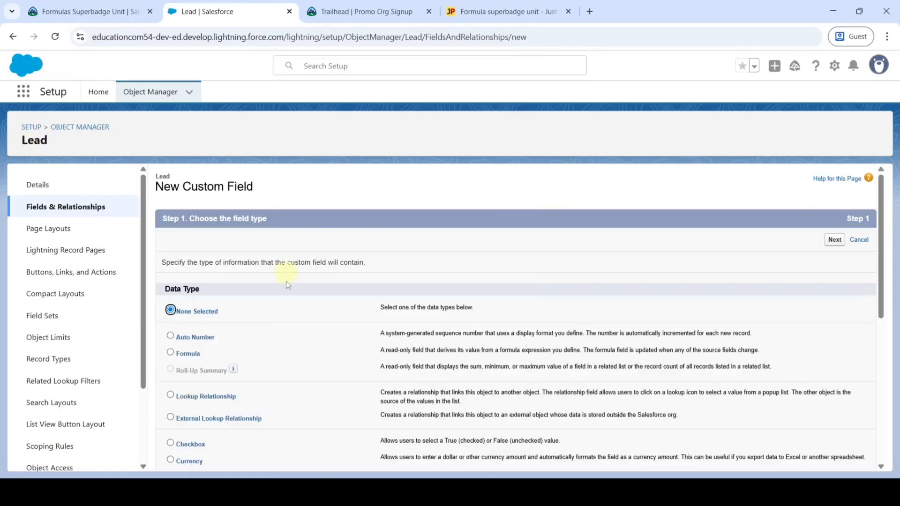
pyautogui.scroll(-1, 311, 295)
pyautogui.click(170, 293)
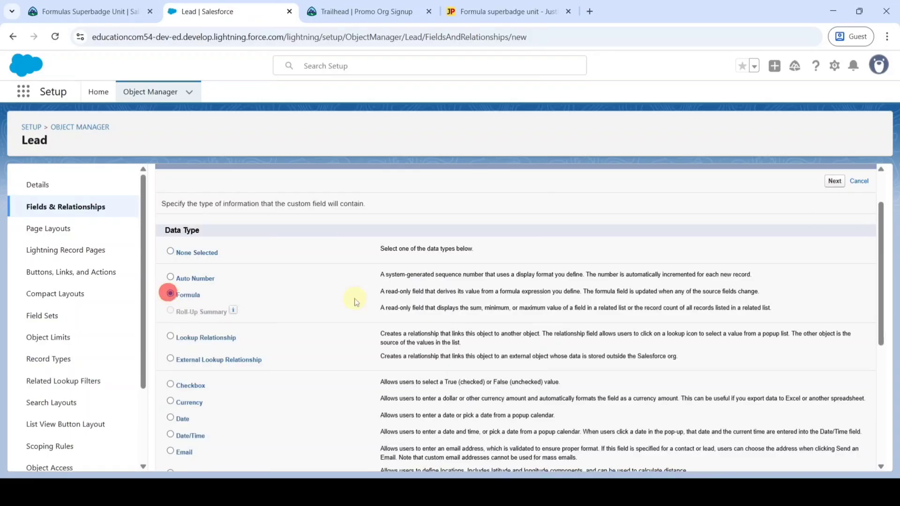
pyautogui.scroll(1, 813, 254)
pyautogui.click(833, 240)
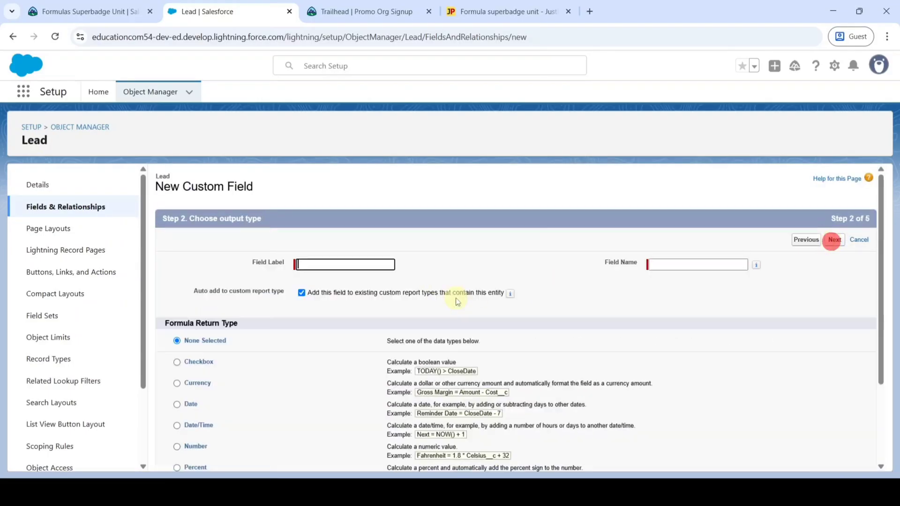
# Step: Copy 'Lead Rating' from the Trailhead challenge into the Field Label
pyautogui.click(82, 10)
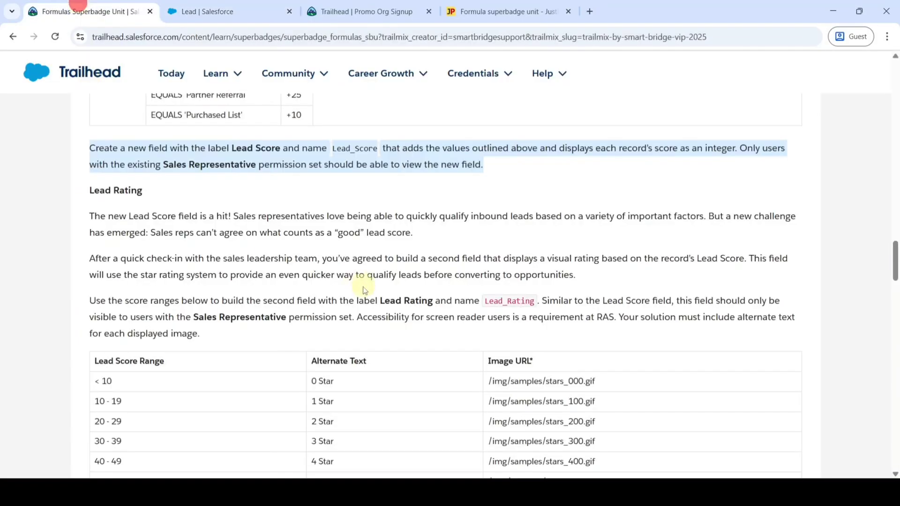
pyautogui.scroll(-1, 380, 244)
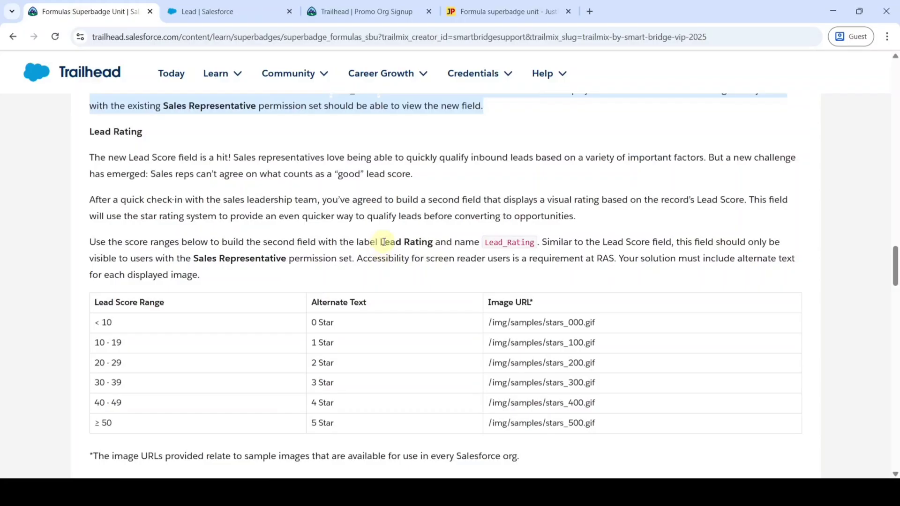
pyautogui.moveTo(383, 242); pyautogui.dragTo(432, 242)
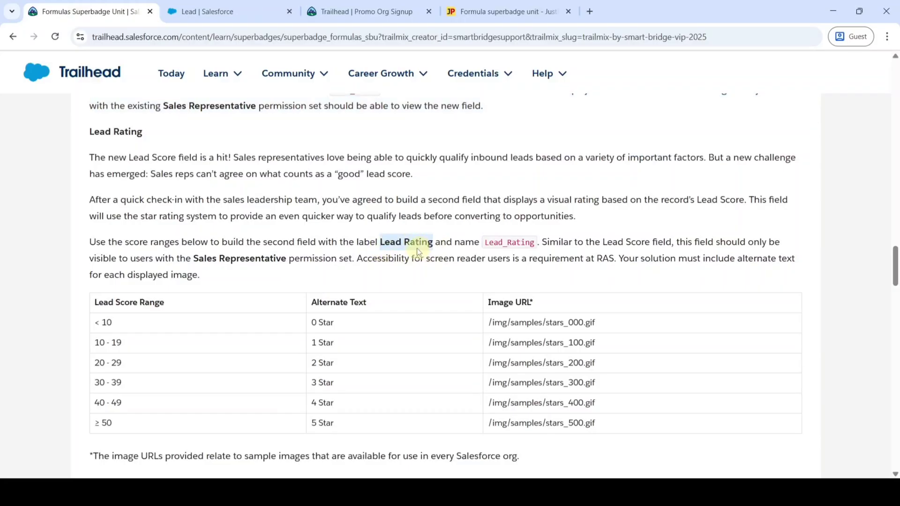
pyautogui.rightClick(416, 250)
pyautogui.click(444, 257)
pyautogui.click(257, 9)
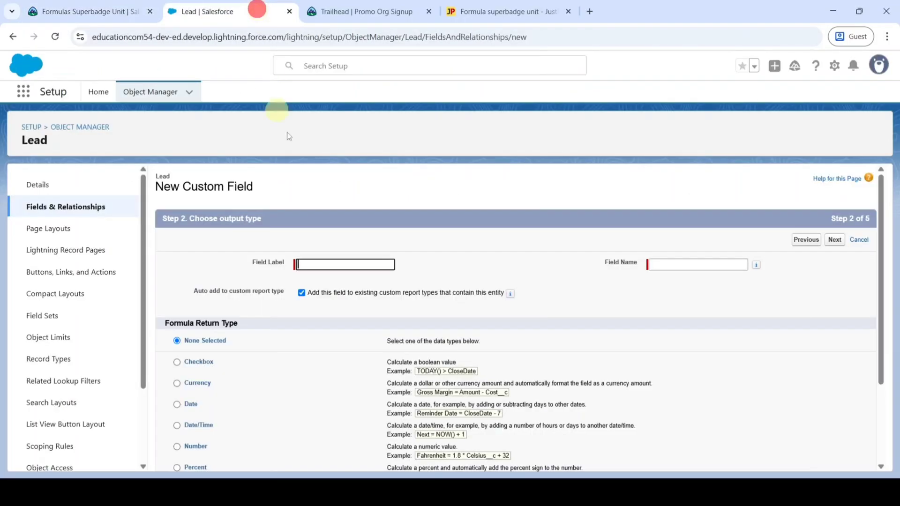
pyautogui.rightClick(308, 263)
pyautogui.click(328, 130)
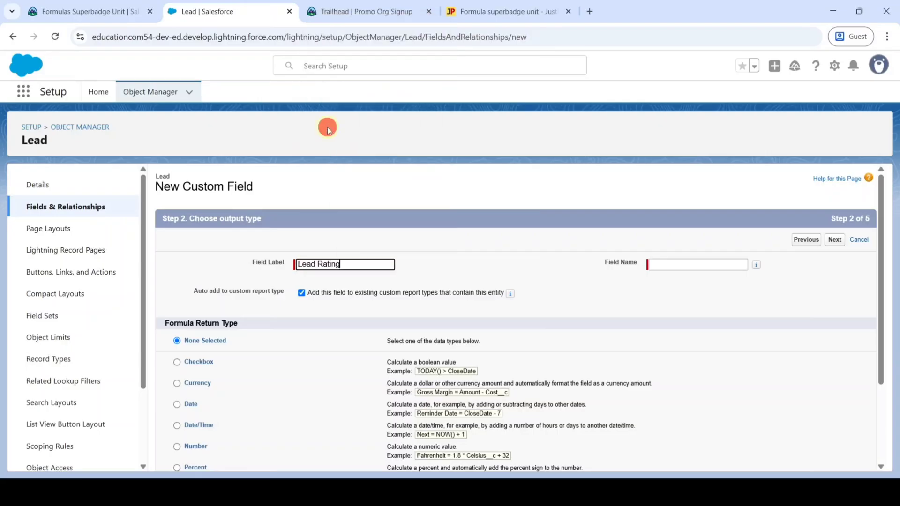
# Step: Accept the Lead_Rating field name and set the formula return type to Text
pyautogui.click(459, 257)
pyautogui.scroll(-3, 378, 259)
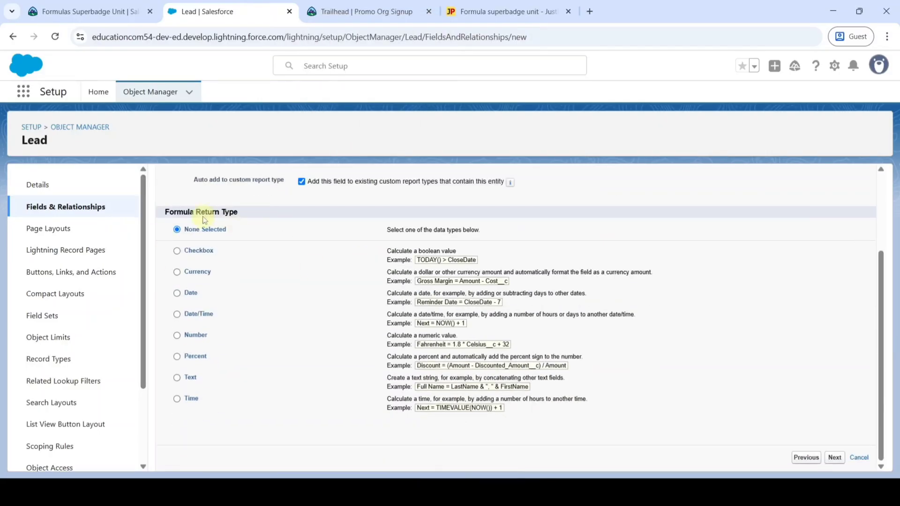
pyautogui.click(177, 377)
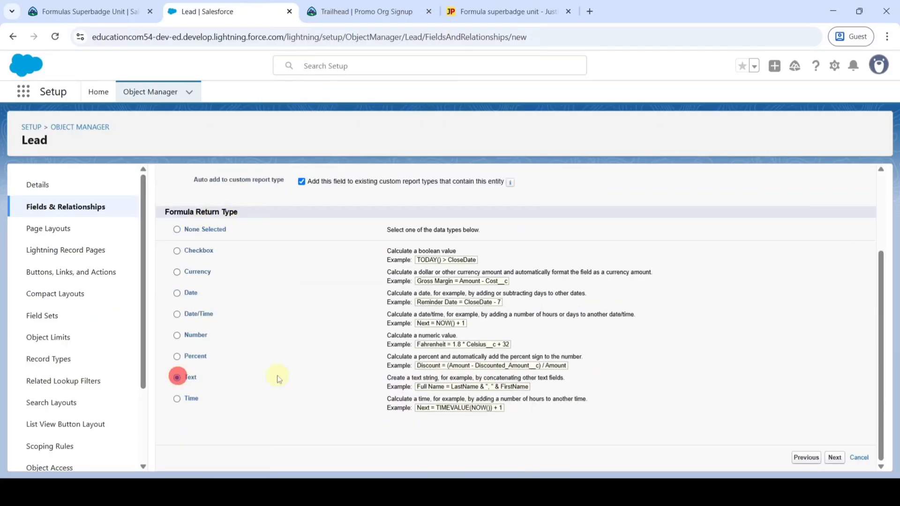
pyautogui.click(835, 457)
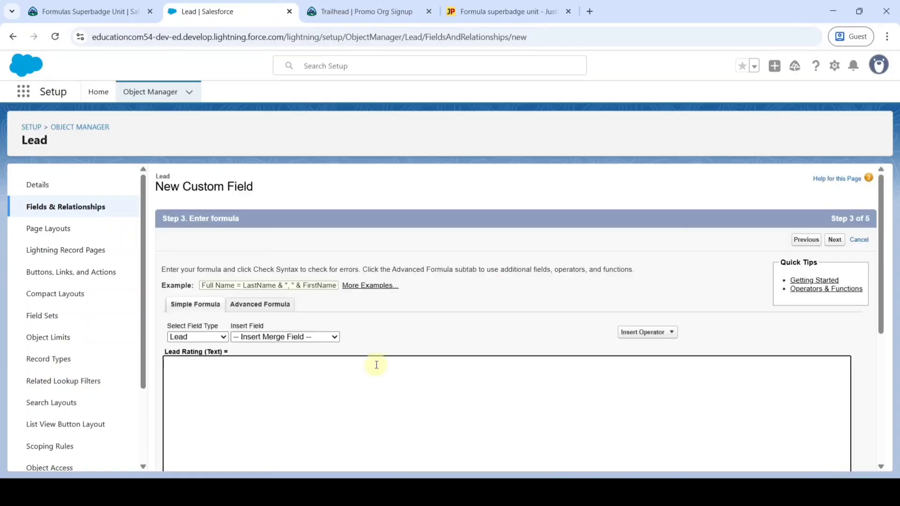
pyautogui.scroll(-3, 470, 267)
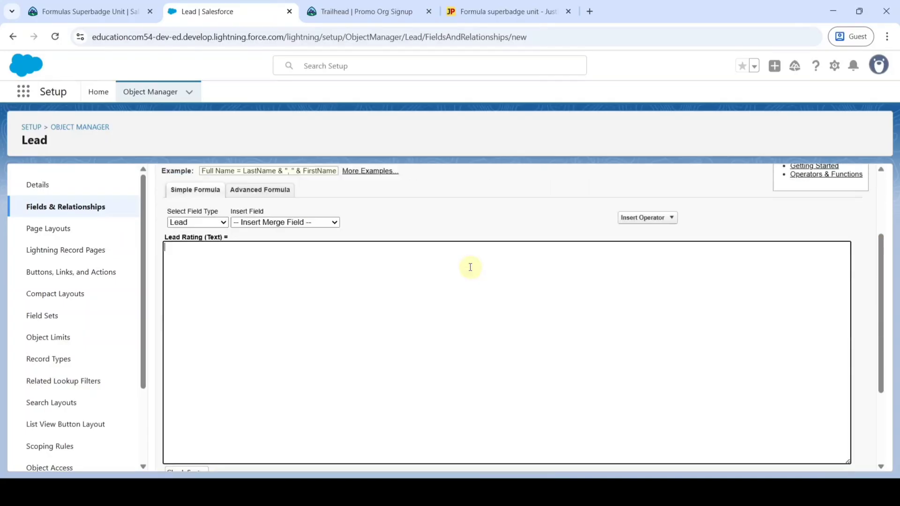
# Step: Copy the nested IF star-image Lead Rating formula from justpaste.it
pyautogui.click(288, 304)
pyautogui.click(500, 4)
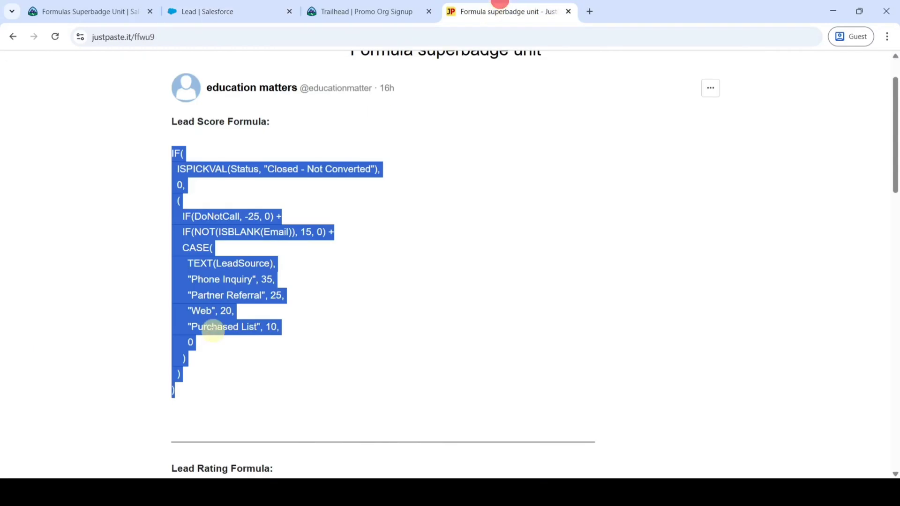
pyautogui.scroll(-6, 372, 292)
pyautogui.scroll(-1, 225, 253)
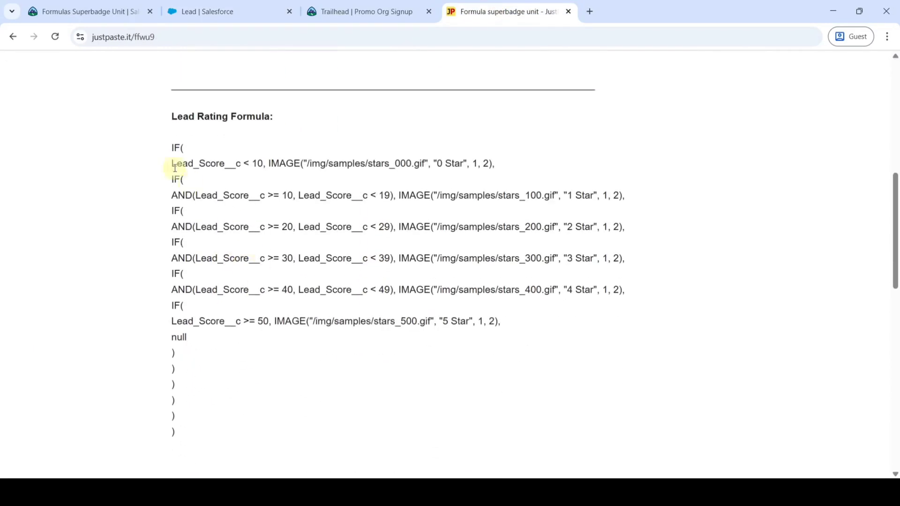
pyautogui.moveTo(165, 143); pyautogui.dragTo(174, 428)
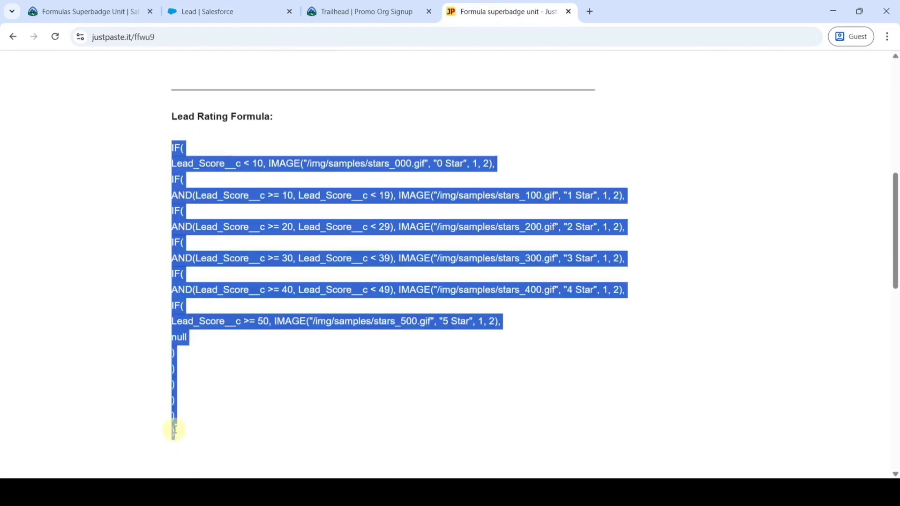
pyautogui.rightClick(223, 230)
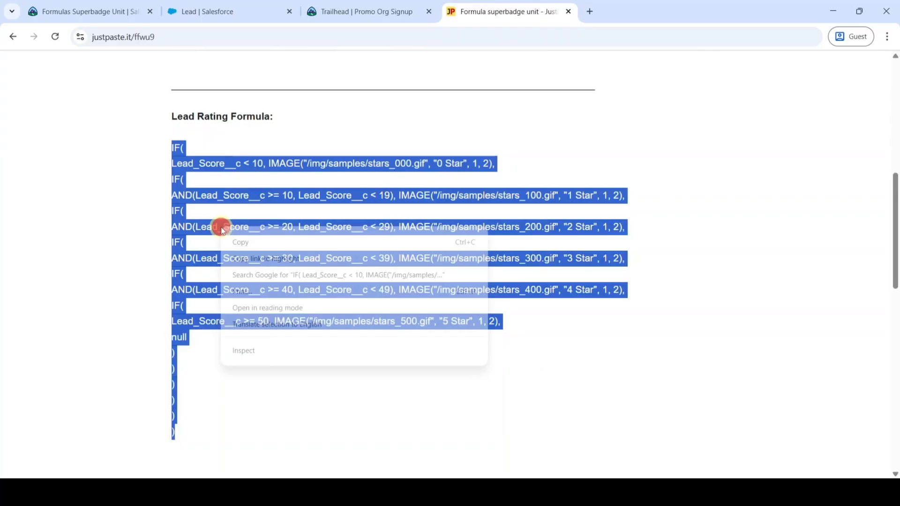
pyautogui.click(251, 242)
# Step: Paste the Lead Rating formula into the editor and verify it passes syntax check (6,875 characters)
pyautogui.click(265, 11)
pyautogui.rightClick(234, 262)
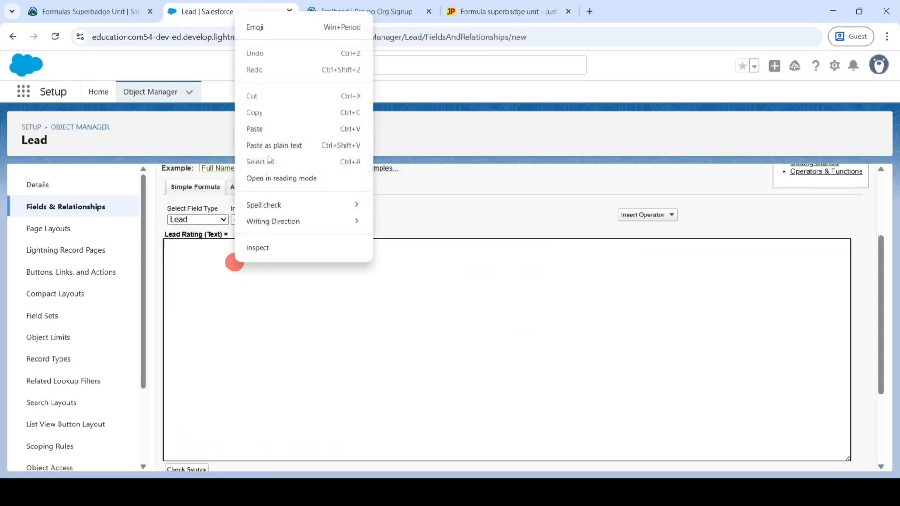
pyautogui.click(262, 131)
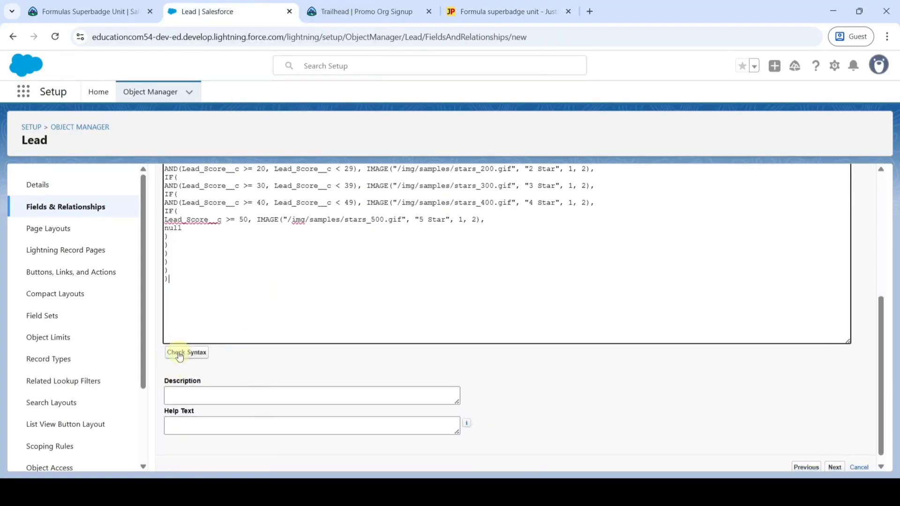
pyautogui.click(185, 351)
pyautogui.scroll(-5, 385, 358)
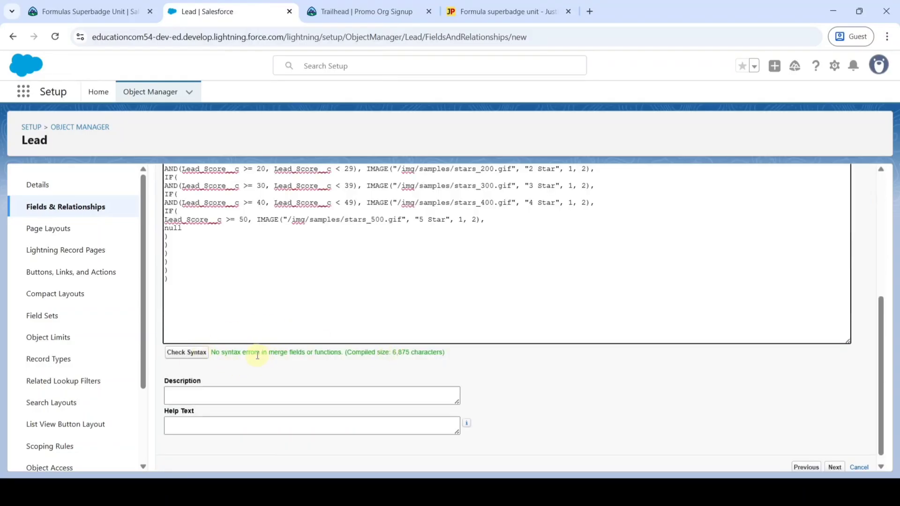
pyautogui.scroll(-1, 257, 361)
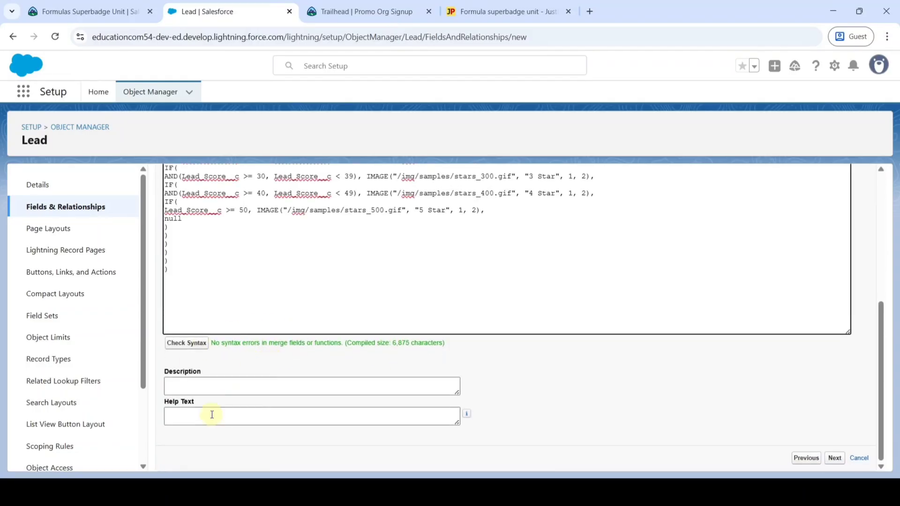
# Step: Copy the 'Use the score ranges…' requirement paragraph from Trailhead
pyautogui.click(79, 11)
pyautogui.moveTo(88, 241); pyautogui.dragTo(197, 268)
pyautogui.rightClick(173, 253)
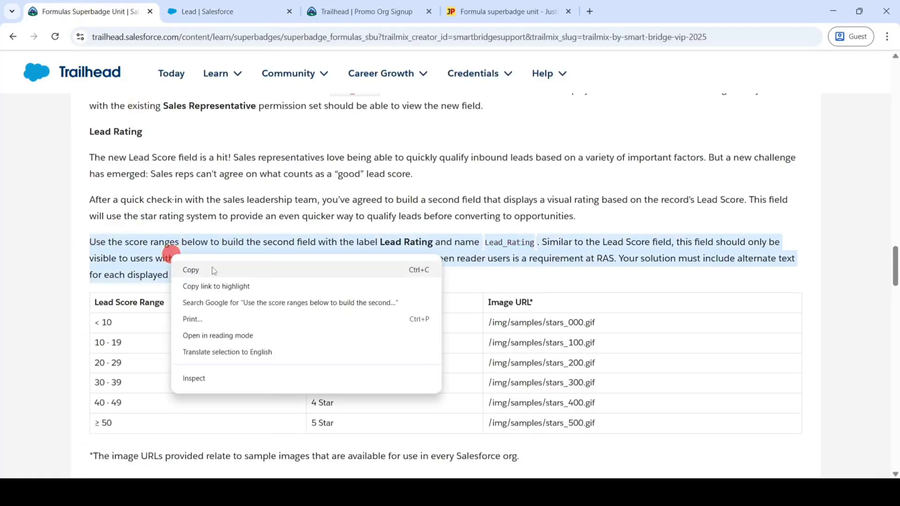
pyautogui.click(211, 266)
# Step: Paste the paragraph into the Lead Rating Description and Help Text boxes
pyautogui.click(235, 6)
pyautogui.rightClick(175, 381)
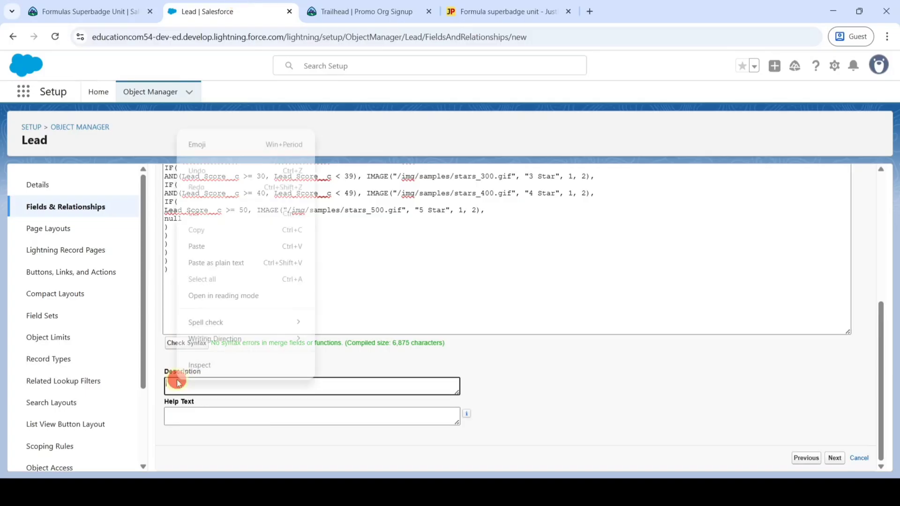
pyautogui.click(202, 243)
pyautogui.rightClick(197, 415)
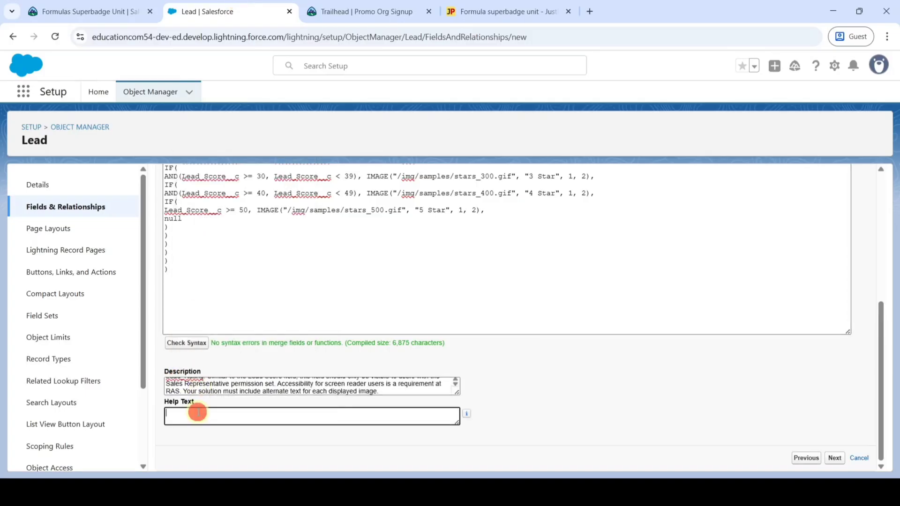
pyautogui.click(222, 281)
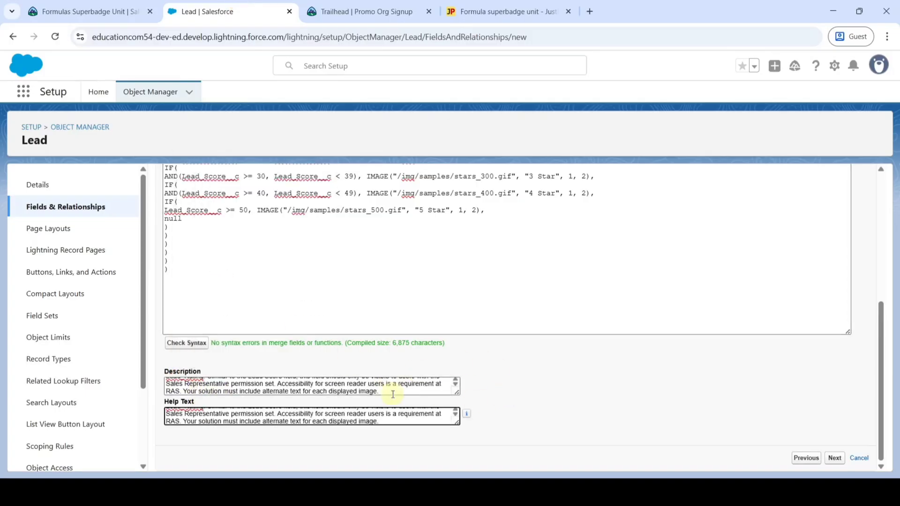
# Step: Grant Sales Representative read access, keep all four Lead layouts, and save Lead Rating
pyautogui.click(833, 458)
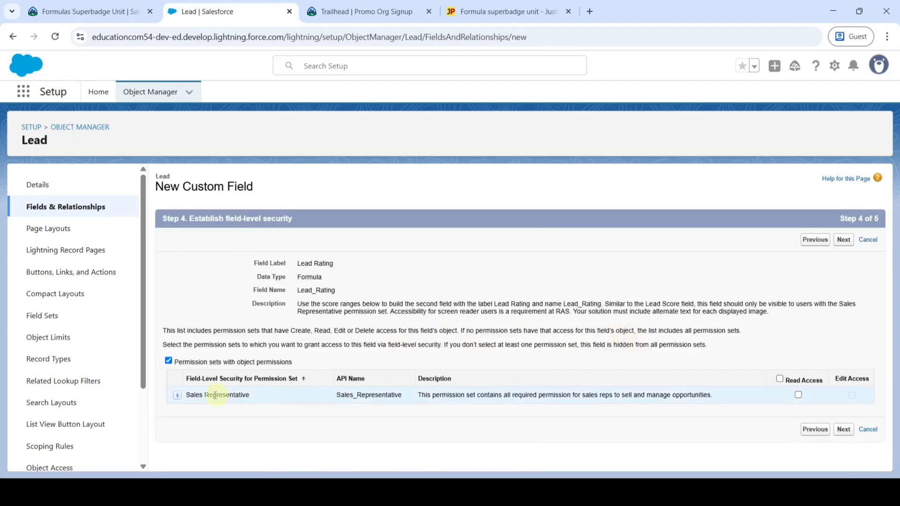
pyautogui.click(798, 395)
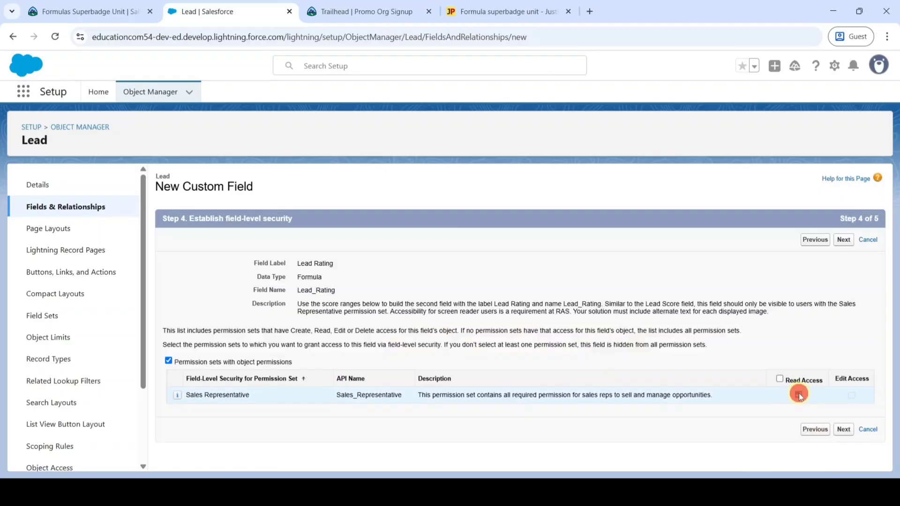
pyautogui.click(843, 430)
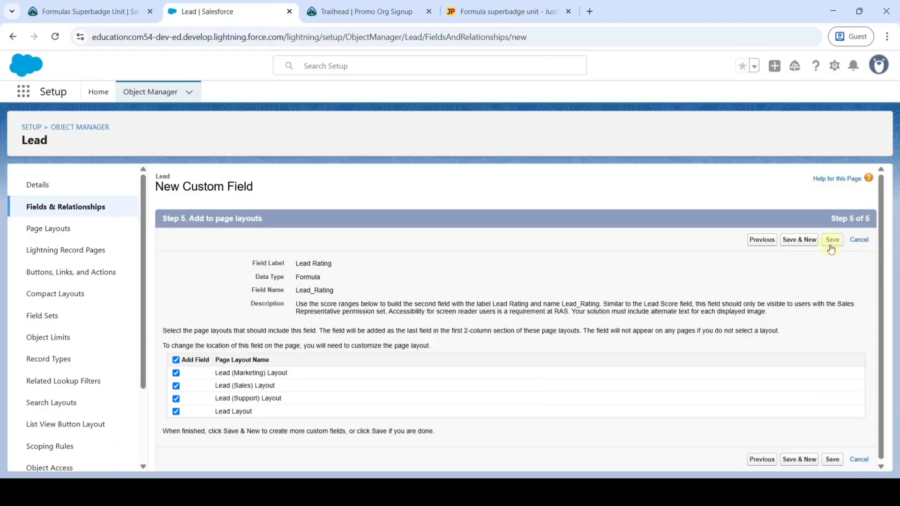
pyautogui.click(831, 241)
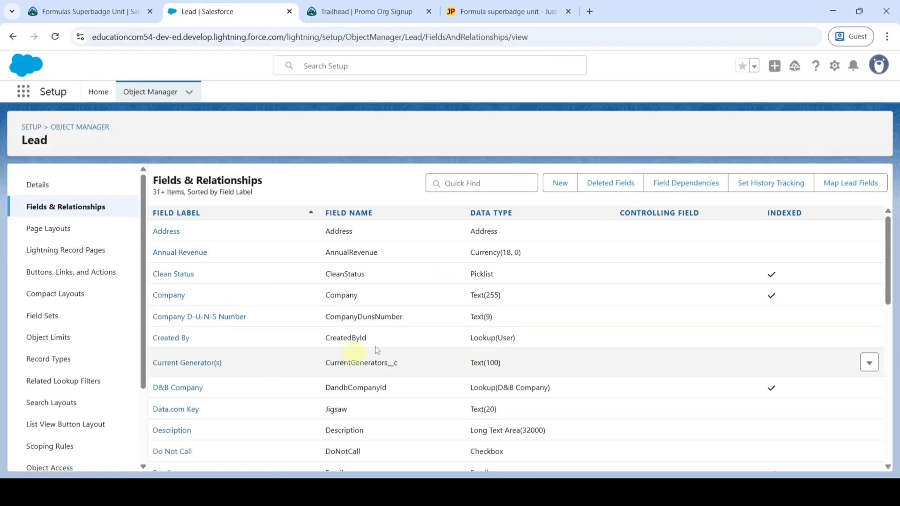
# Step: Submit challenge 1, Build Lead Score and Rating Fields, for checking and accept the terms
pyautogui.click(94, 11)
pyautogui.scroll(-6, 394, 315)
pyautogui.scroll(-15, 398, 315)
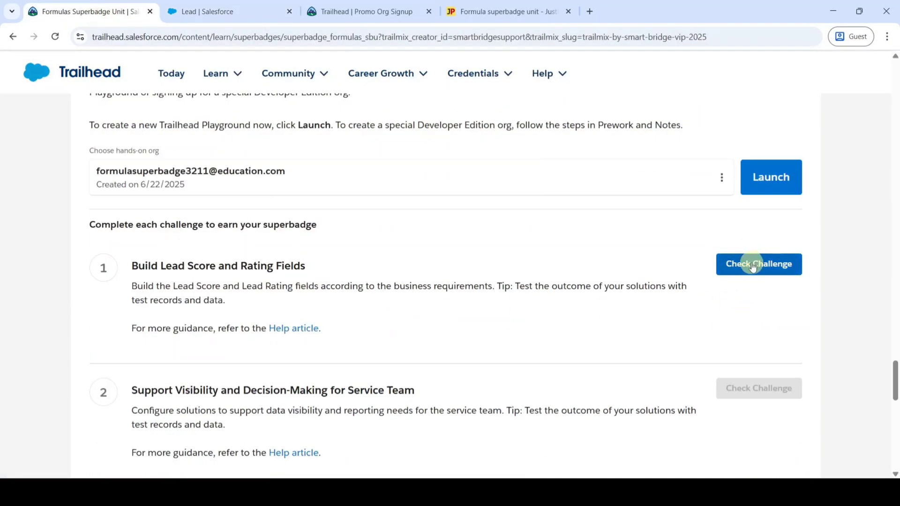
pyautogui.click(747, 262)
pyautogui.click(644, 316)
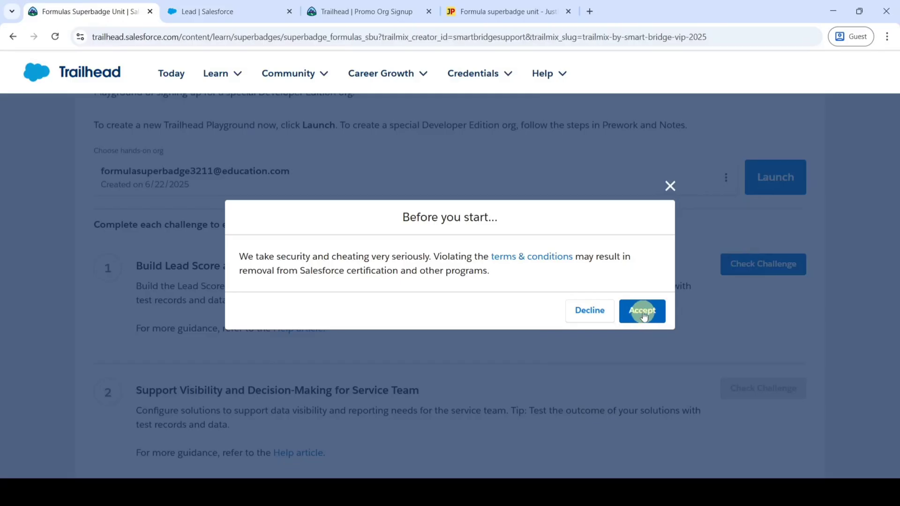
pyautogui.click(644, 316)
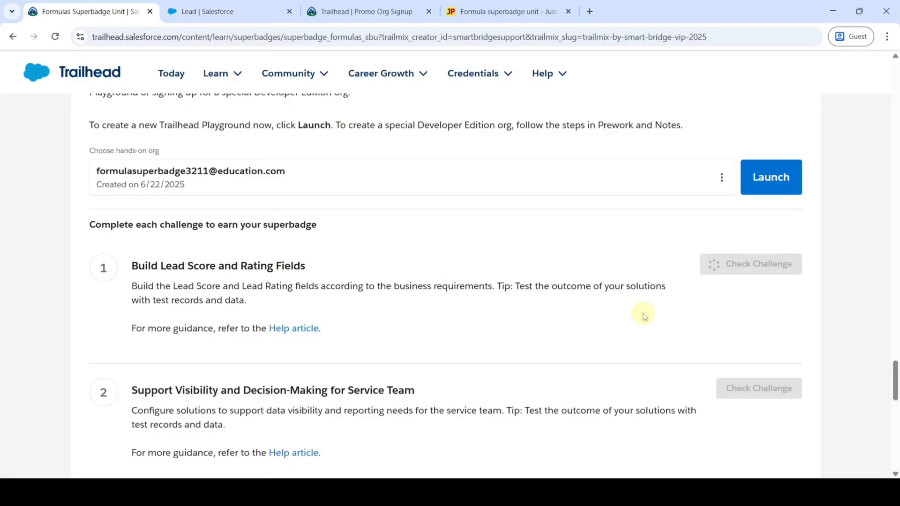